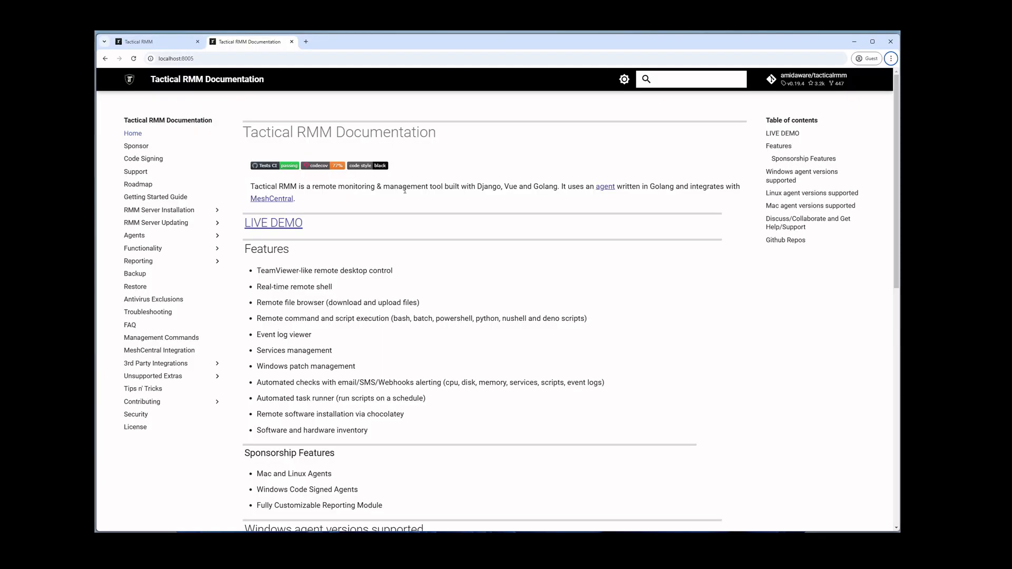
Expand Functionality in the docs sidebar and open the Single Sign-On (SSO) page
{"action": "left_click", "coordinate": [163, 250]}
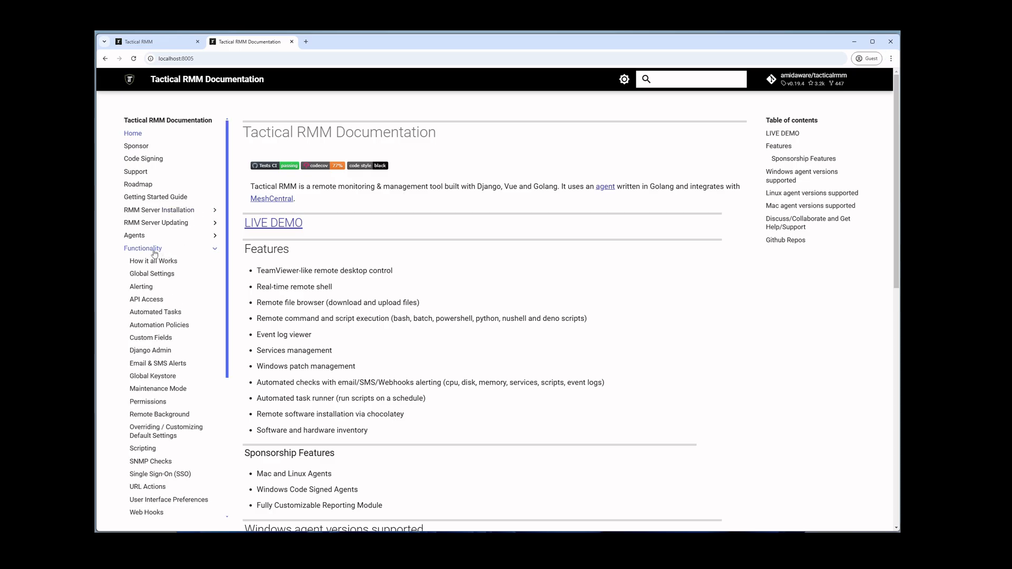
{"action": "scroll", "coordinate": [155, 253], "scroll_direction": "down", "scroll_amount": 2}
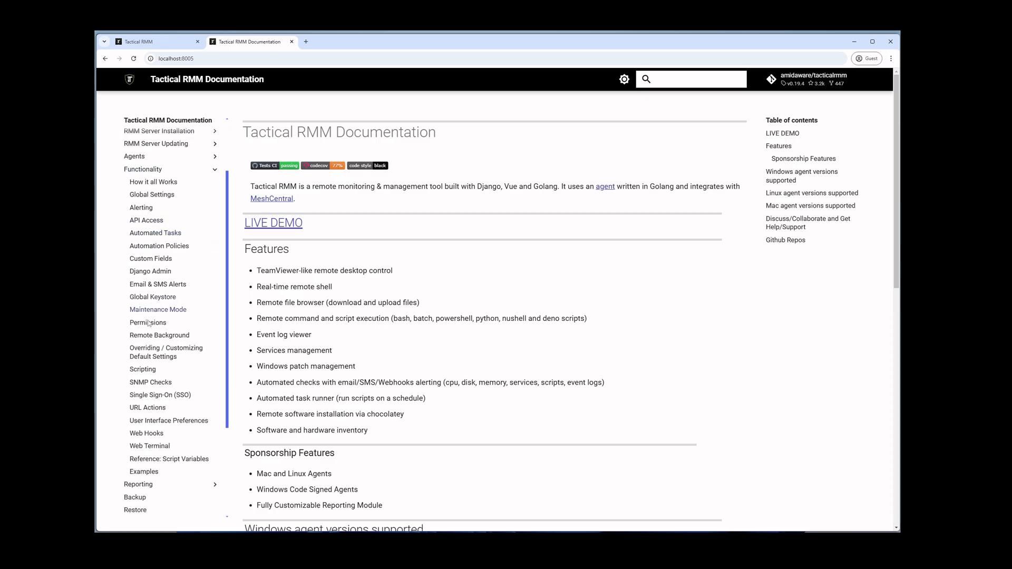
{"action": "left_click", "coordinate": [169, 397]}
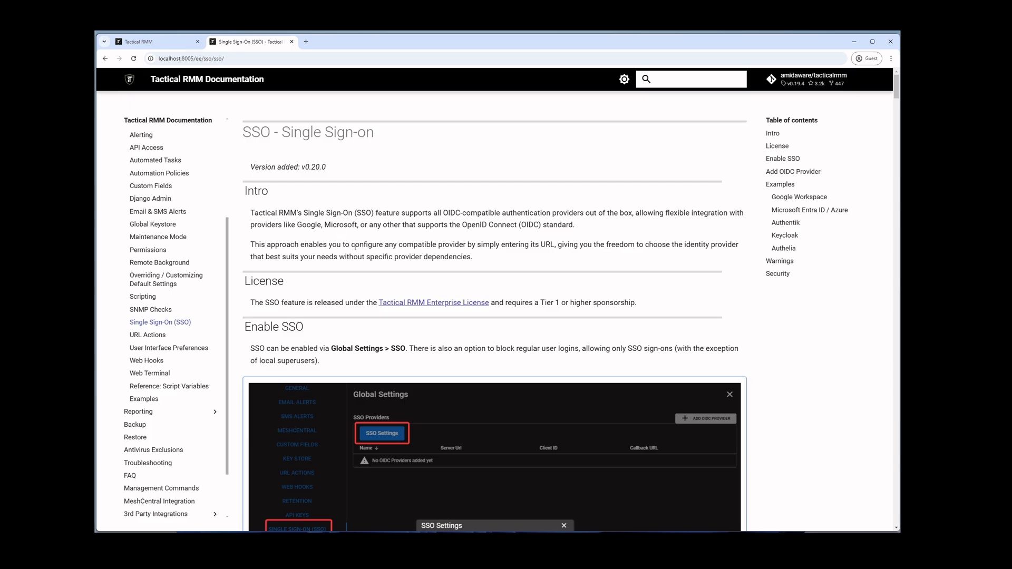
Browse the Google Workspace, Microsoft Entra ID / Azure, Authentik, Keycloak and Authelia examples
{"action": "scroll", "coordinate": [342, 248], "scroll_direction": "down", "scroll_amount": 3}
{"action": "scroll", "coordinate": [344, 257], "scroll_direction": "down", "scroll_amount": 5}
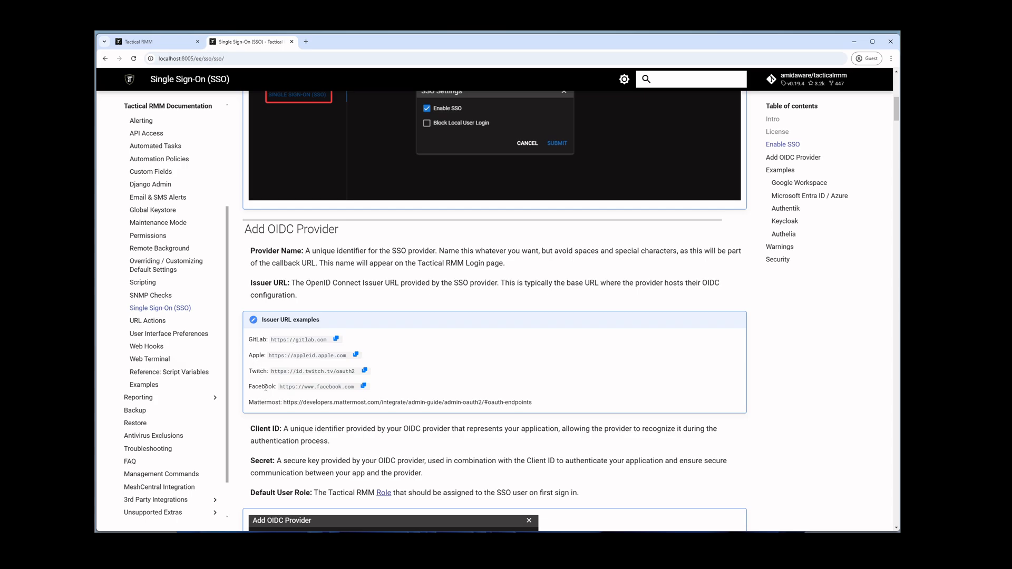
{"action": "key", "text": "alt"}
{"action": "left_click", "coordinate": [802, 185]}
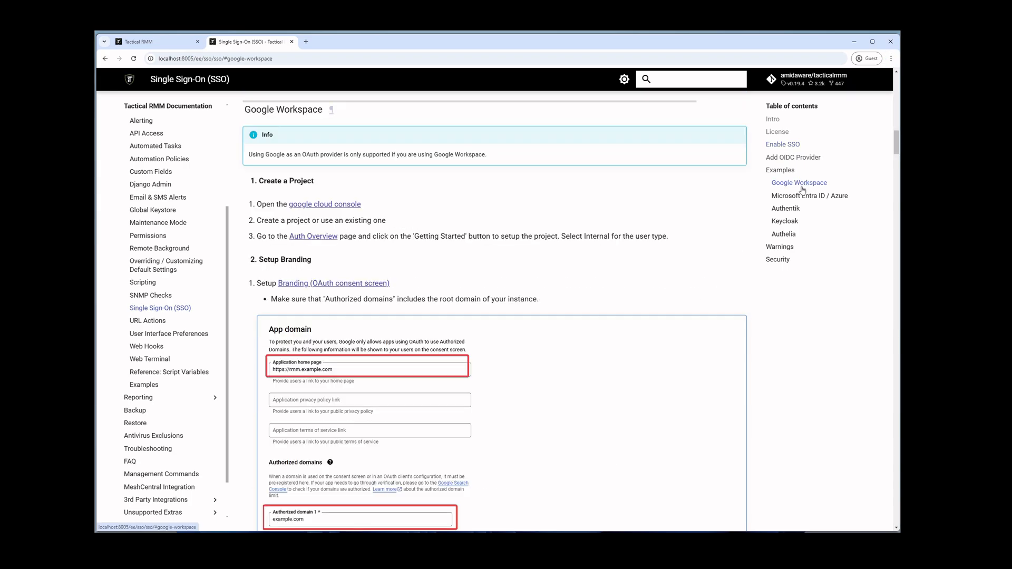
{"action": "left_click", "coordinate": [799, 198]}
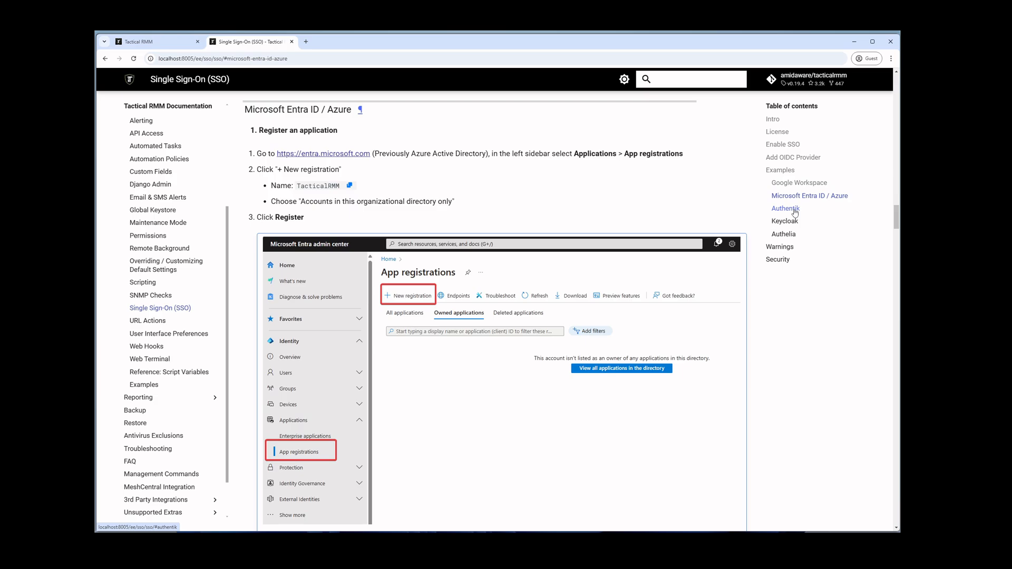
{"action": "left_click", "coordinate": [795, 211]}
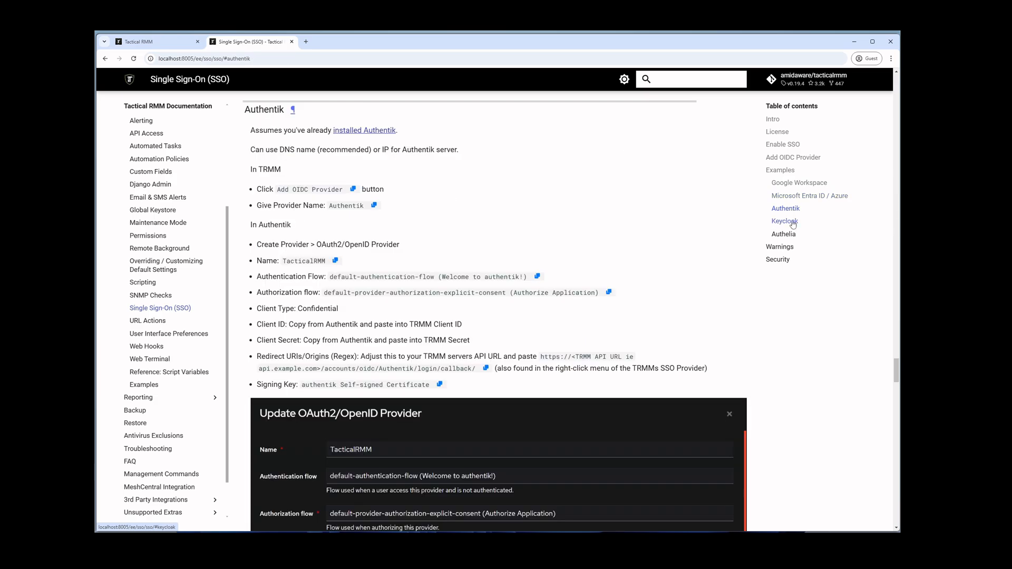
{"action": "left_click", "coordinate": [793, 223]}
{"action": "left_click", "coordinate": [791, 235]}
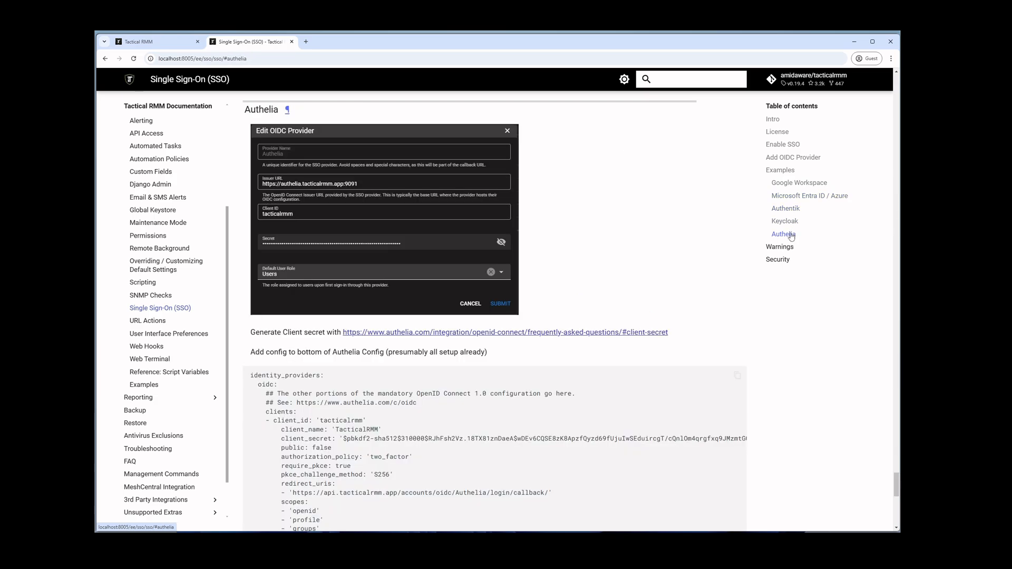
Review the SSO Intro, then the Add OIDC Provider field explanations
{"action": "left_click", "coordinate": [785, 121]}
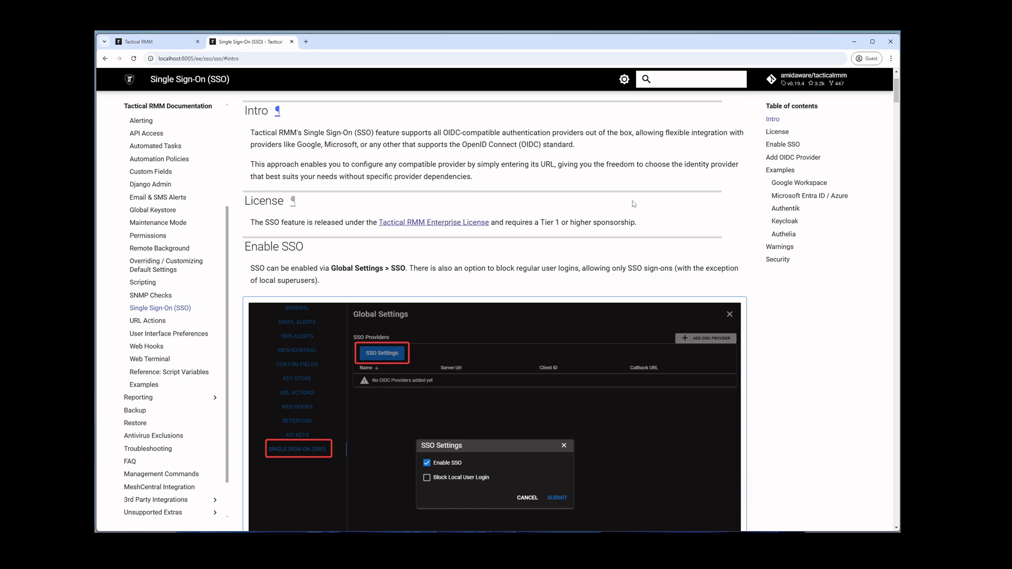
{"action": "key", "text": "alt"}
{"action": "left_click", "coordinate": [791, 157]}
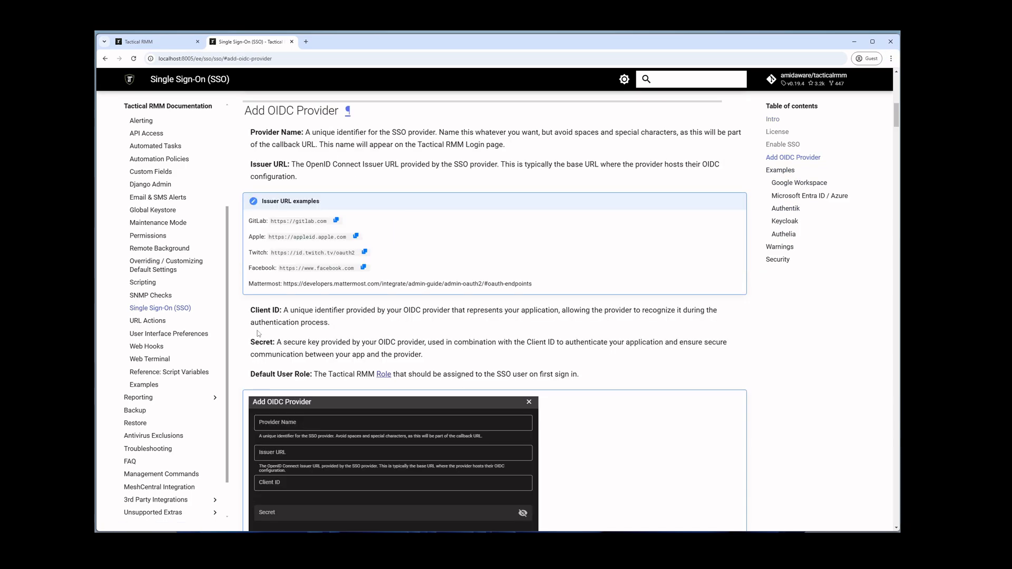
{"action": "key", "text": "alt"}
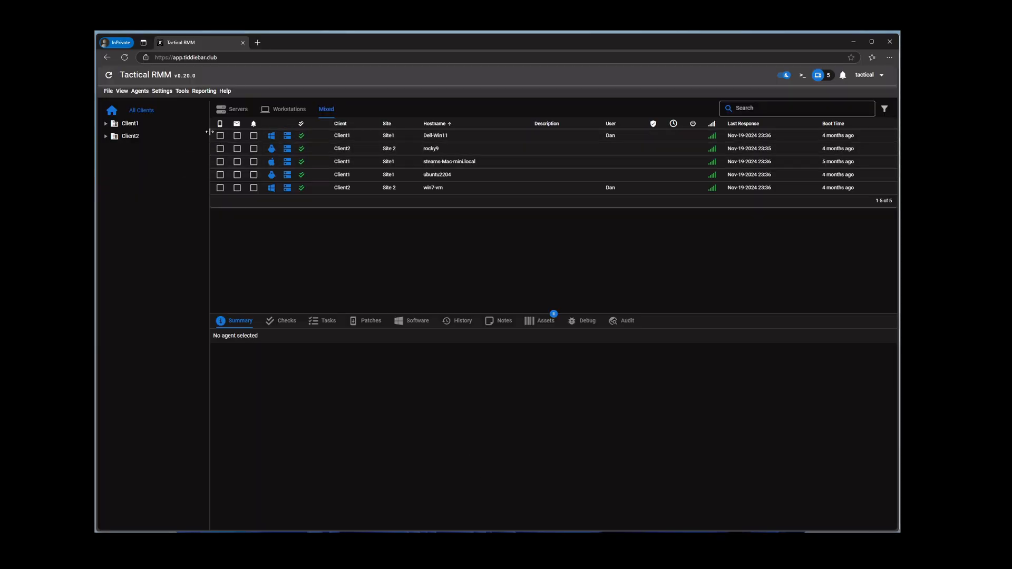
Check Enable SSO under Global Settings' SSO Settings, submit, and return to the login window
{"action": "left_click", "coordinate": [161, 96]}
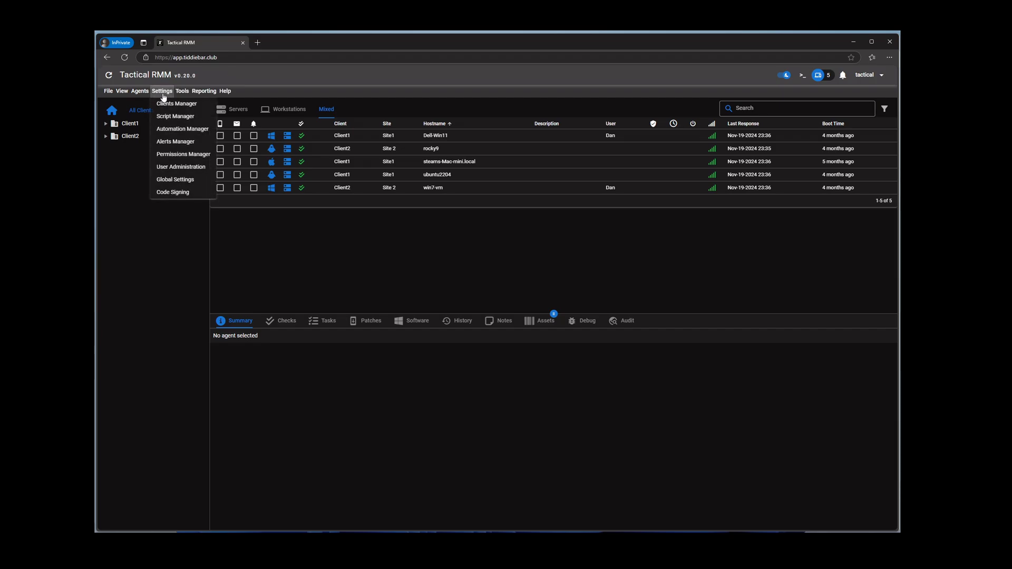
{"action": "left_click", "coordinate": [183, 183]}
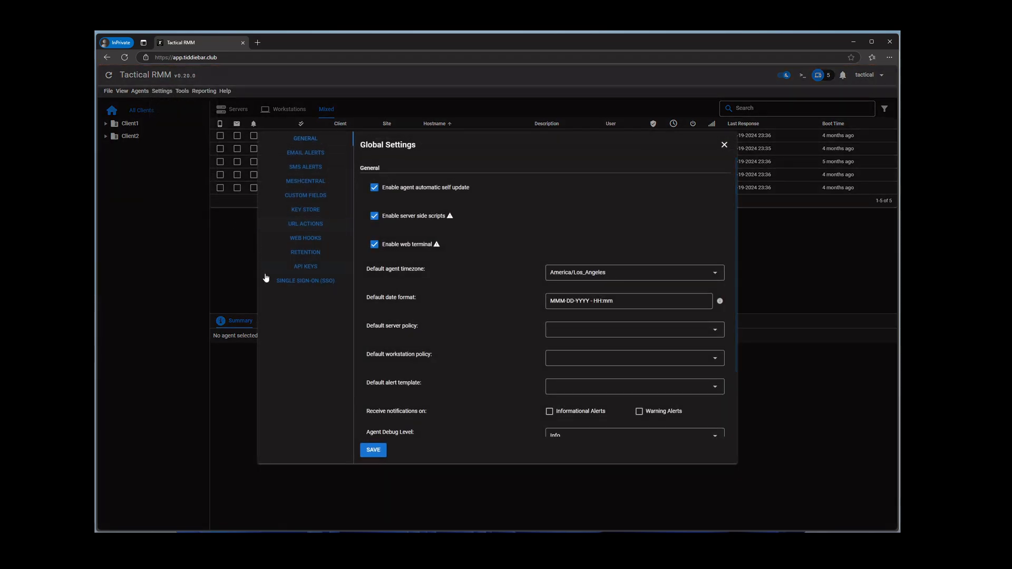
{"action": "left_click", "coordinate": [317, 286]}
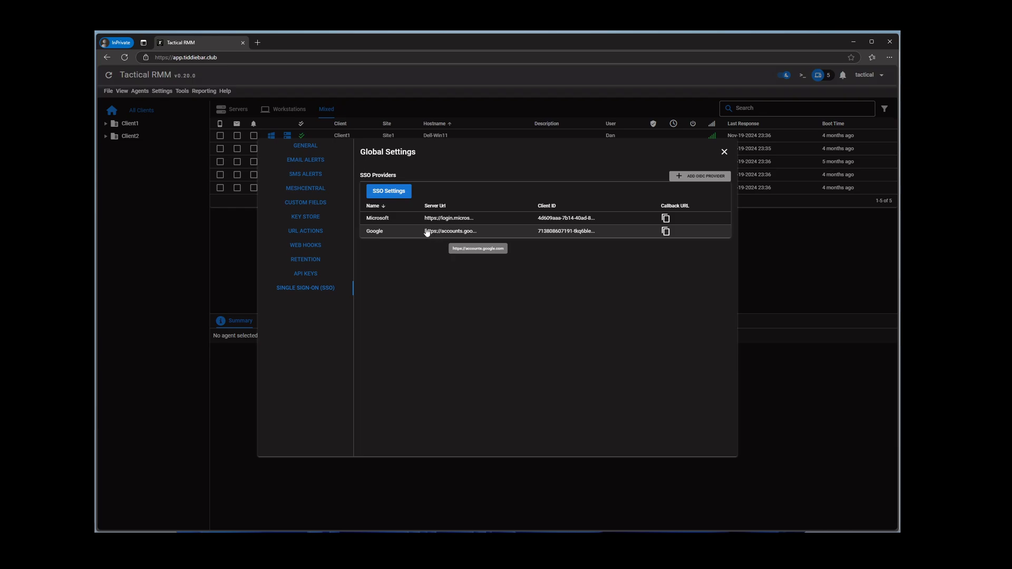
{"action": "left_click", "coordinate": [391, 194]}
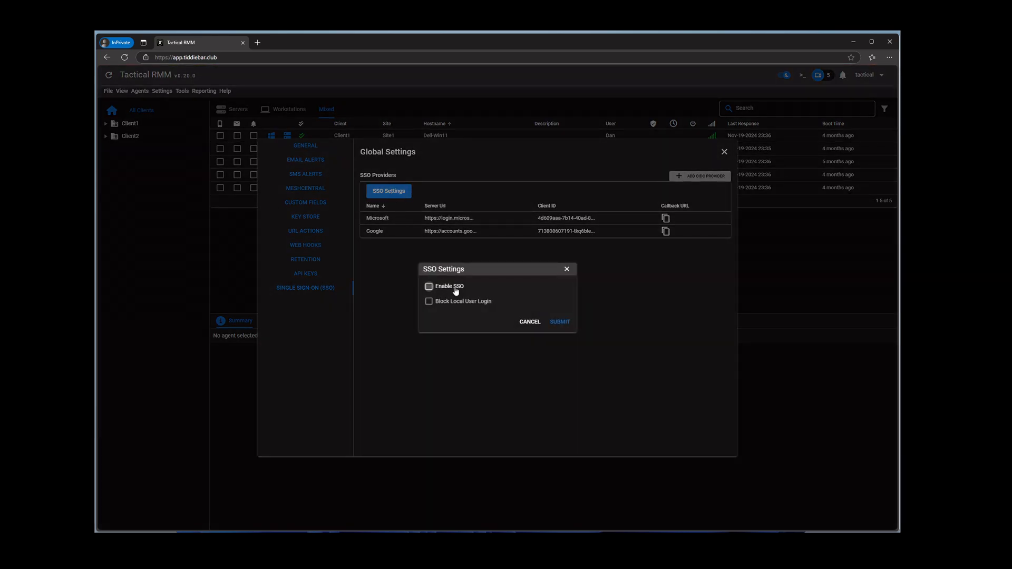
{"action": "left_click", "coordinate": [456, 290]}
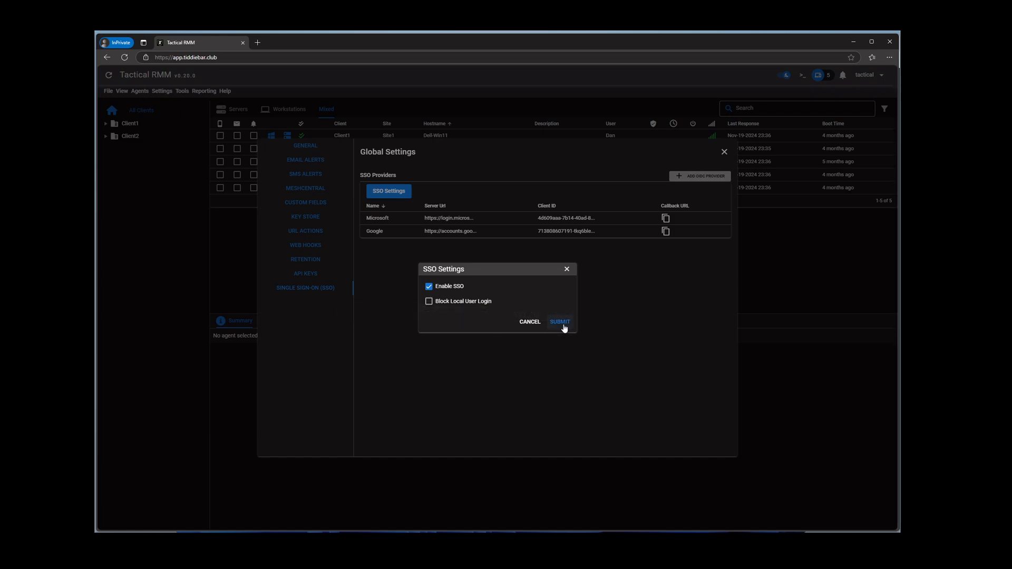
{"action": "left_click", "coordinate": [560, 324]}
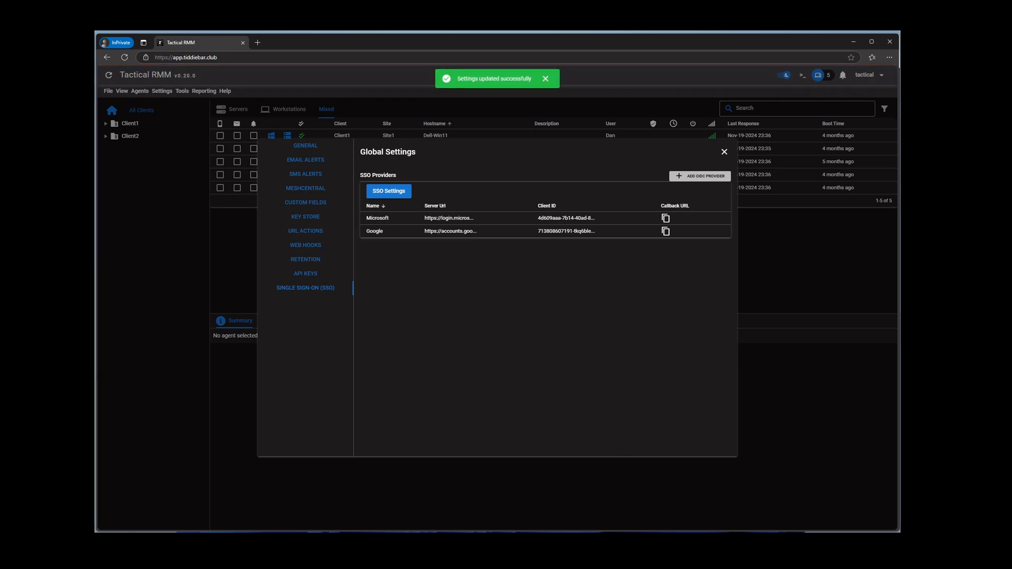
{"action": "left_click", "coordinate": [646, 542]}
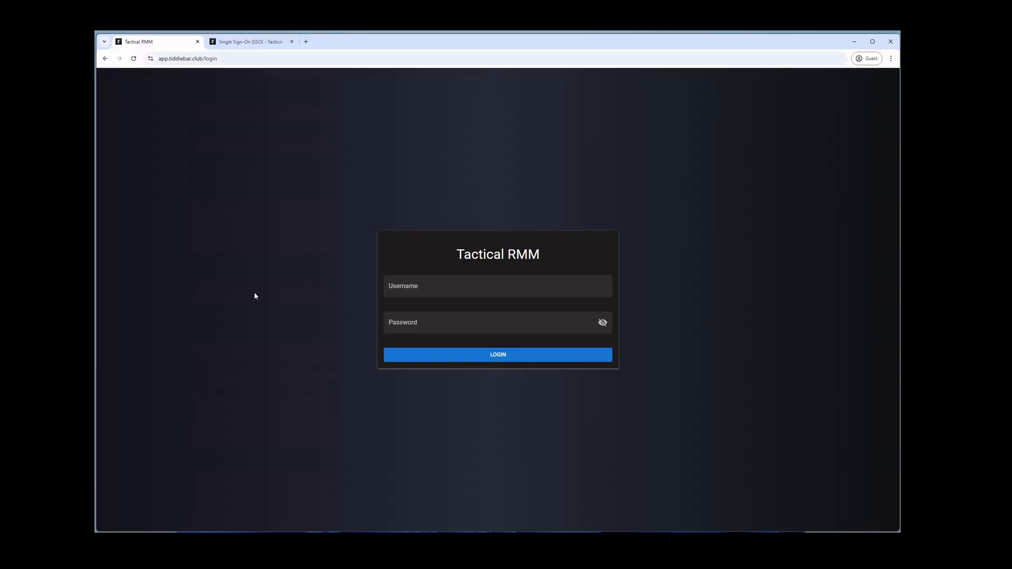
Reload the login page so 'Log in with SSO' offers Google and Microsoft
{"action": "left_click", "coordinate": [134, 60]}
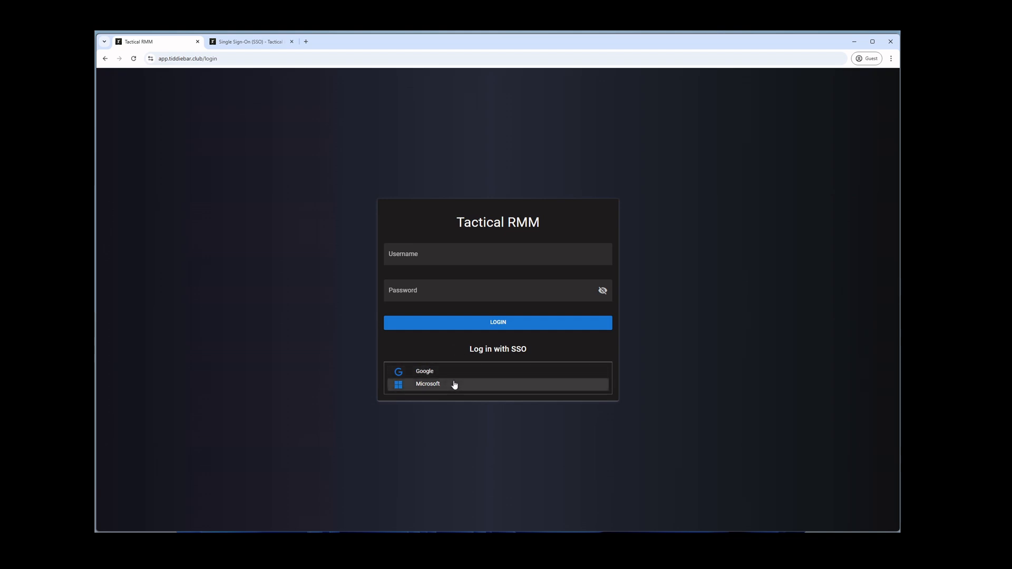
{"action": "key", "text": "alt"}
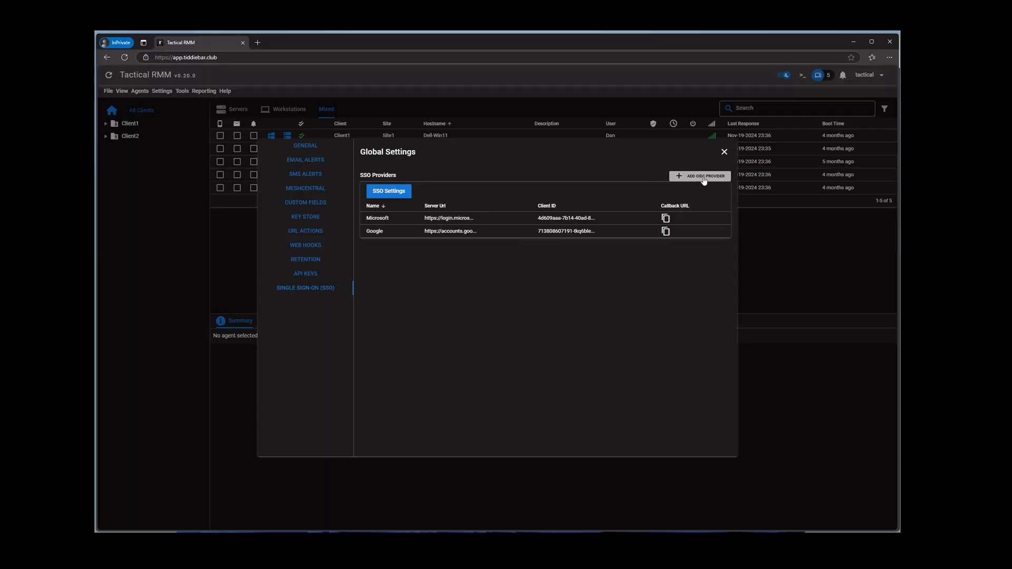
{"action": "left_click", "coordinate": [704, 177]}
{"action": "left_click", "coordinate": [423, 234]}
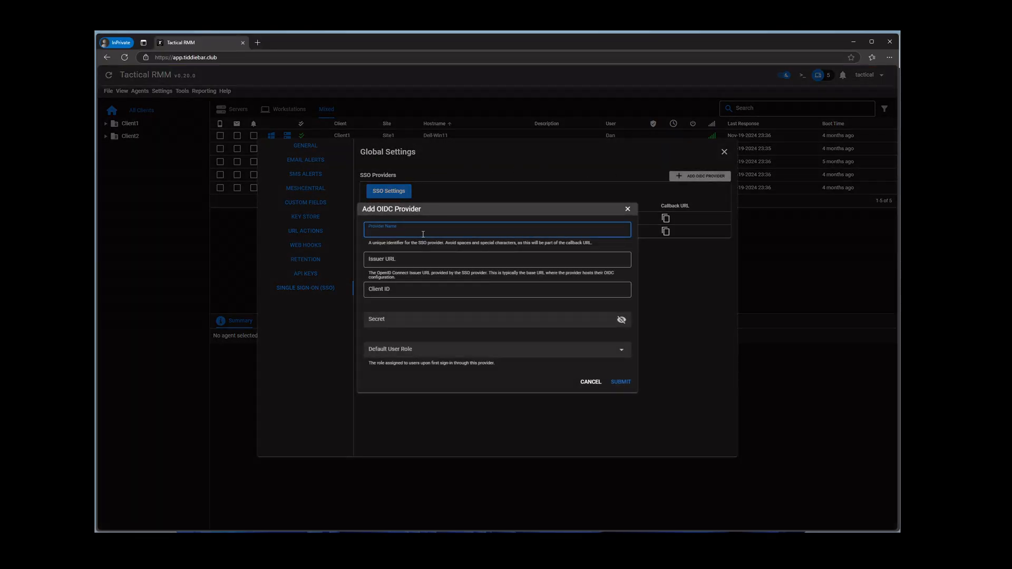
{"action": "type", "text": "facebook"}
{"action": "key", "text": "Tab"}
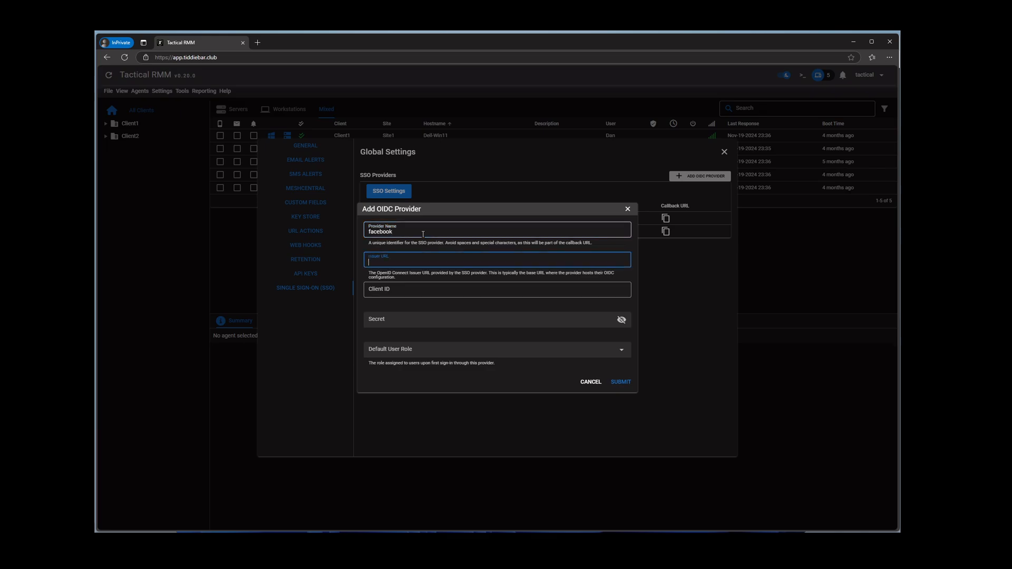
{"action": "type", "text": "https://facebook.com"}
{"action": "key", "text": "Tab"}
{"action": "type", "text": "asdasdasdasd"}
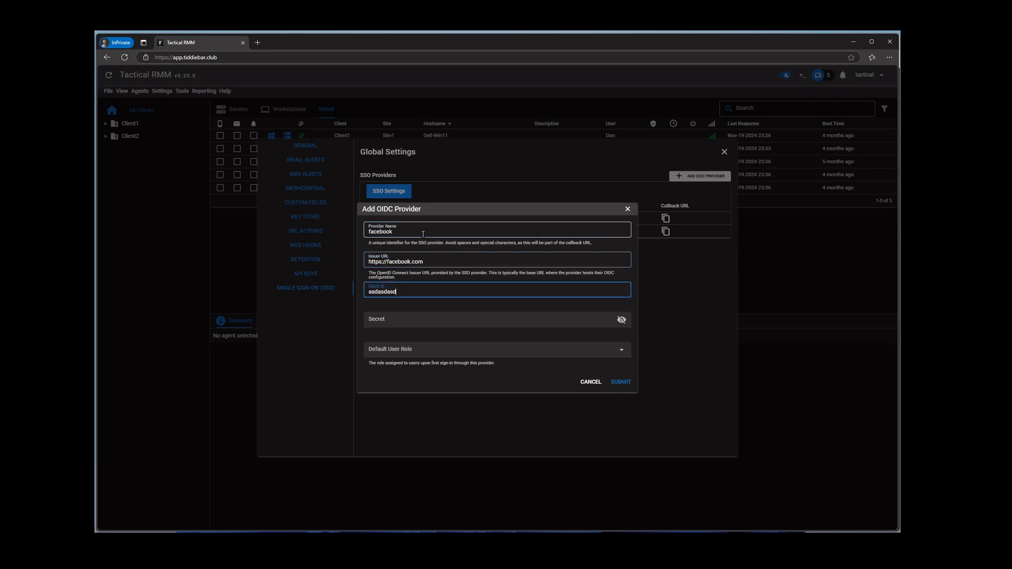
{"action": "left_click", "coordinate": [413, 316]}
{"action": "type", "text": "asdasdasdasd"}
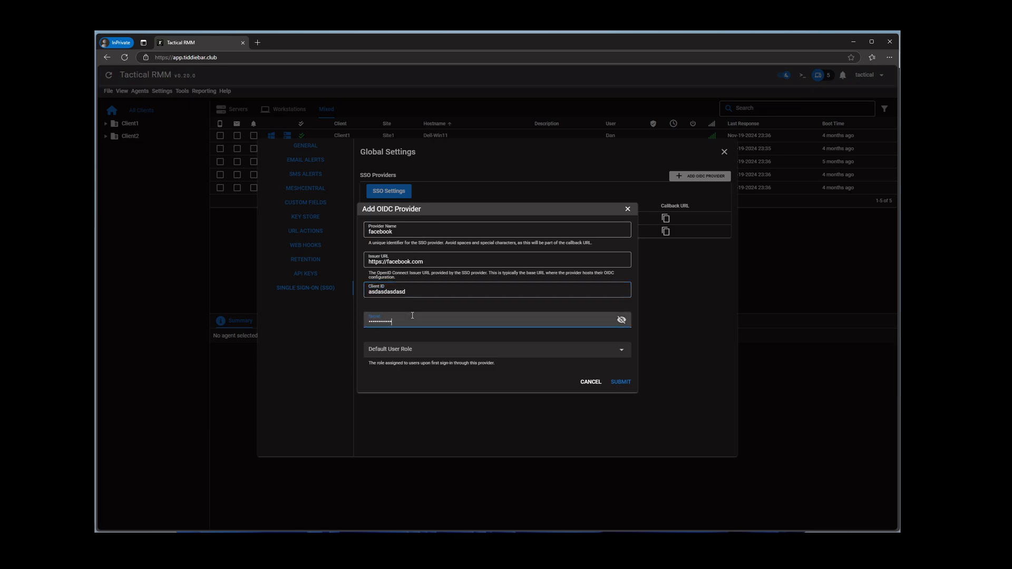
Set the provider's default user role to only client 2 and submit it
{"action": "key", "text": "alt"}
{"action": "left_click", "coordinate": [422, 349]}
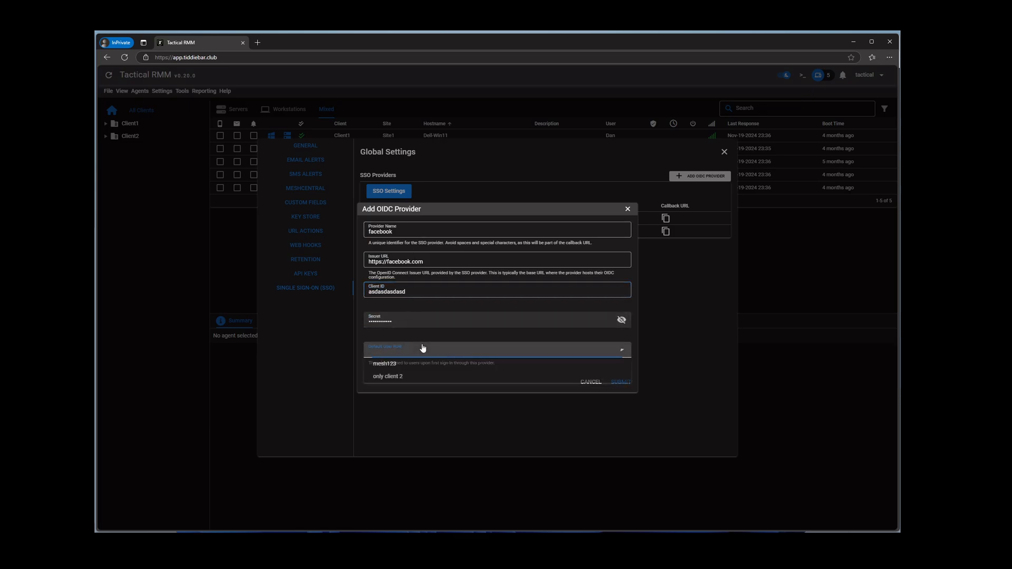
{"action": "left_click", "coordinate": [410, 377]}
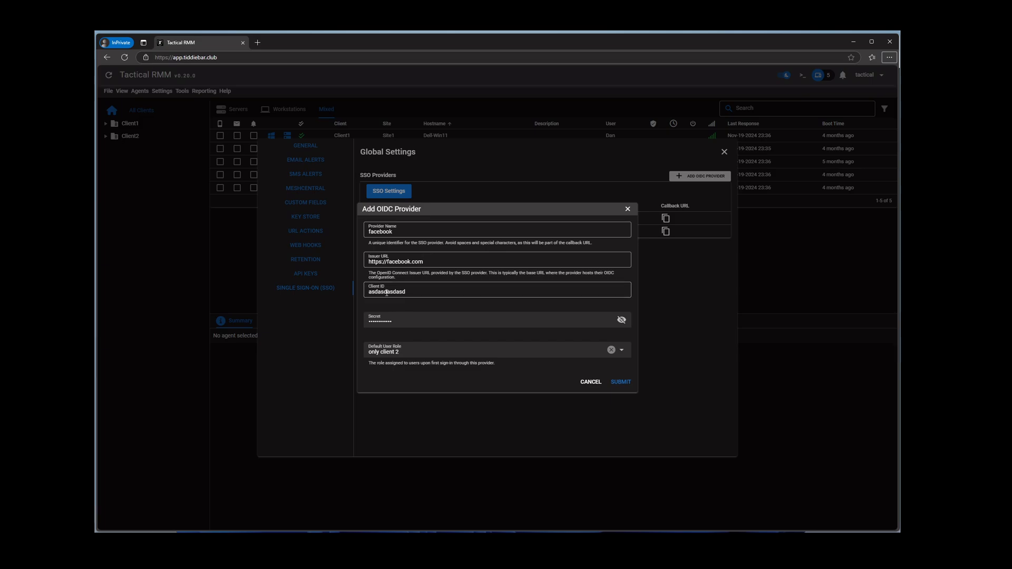
{"action": "left_click", "coordinate": [616, 382]}
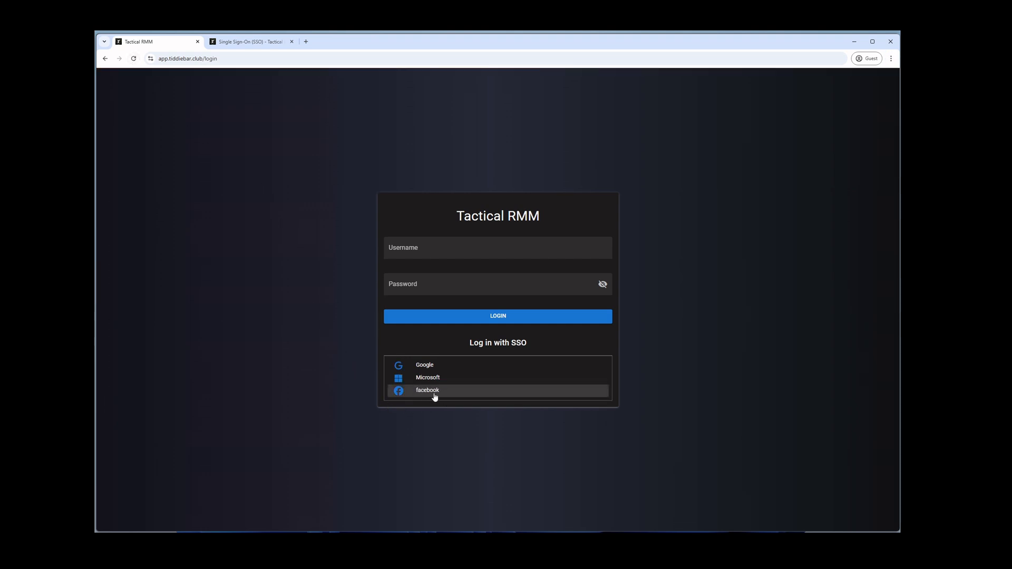
Choose Google under 'Log in with SSO' on the Tactical RMM login page
{"action": "key", "text": "alt"}
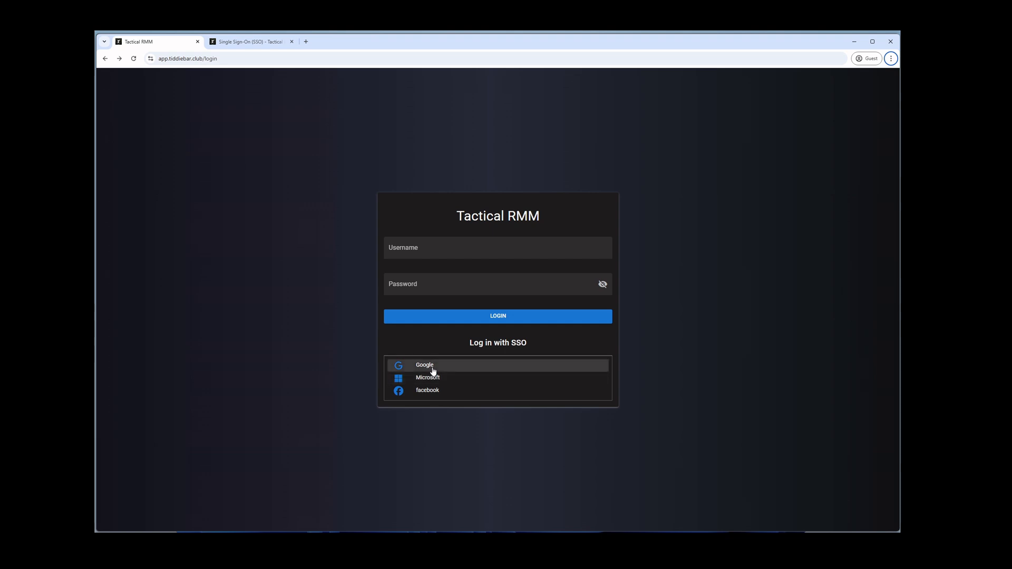
{"action": "left_click", "coordinate": [432, 367]}
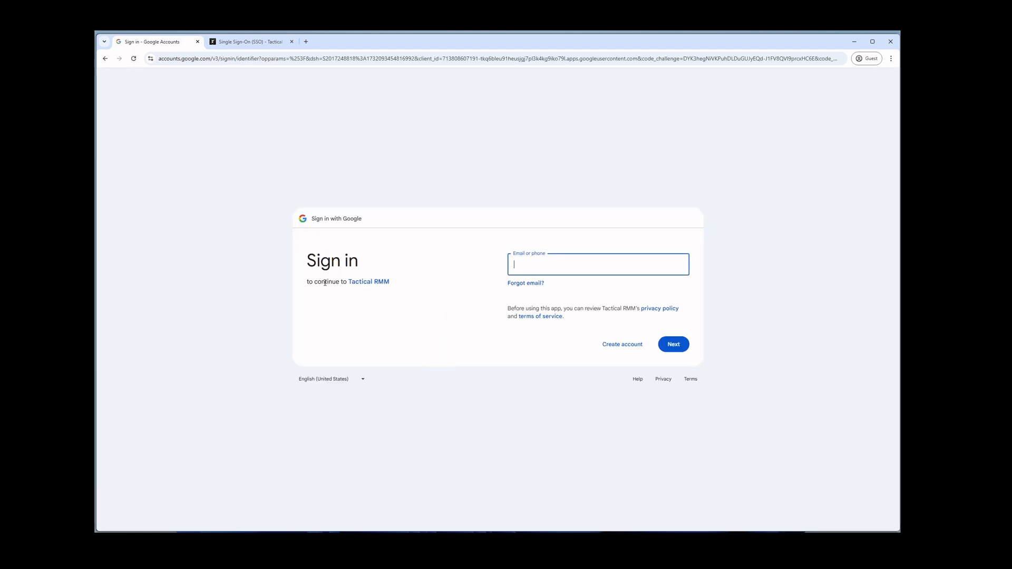
Sign in with the Google account's e-mail and password, then open the signed-in account options
{"action": "left_click", "coordinate": [378, 283]}
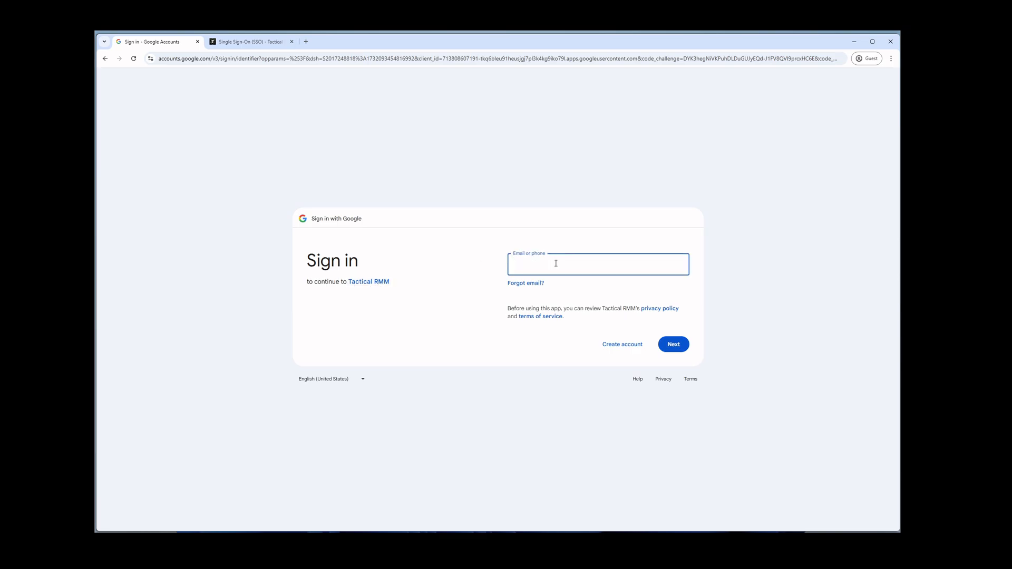
{"action": "left_click", "coordinate": [679, 348]}
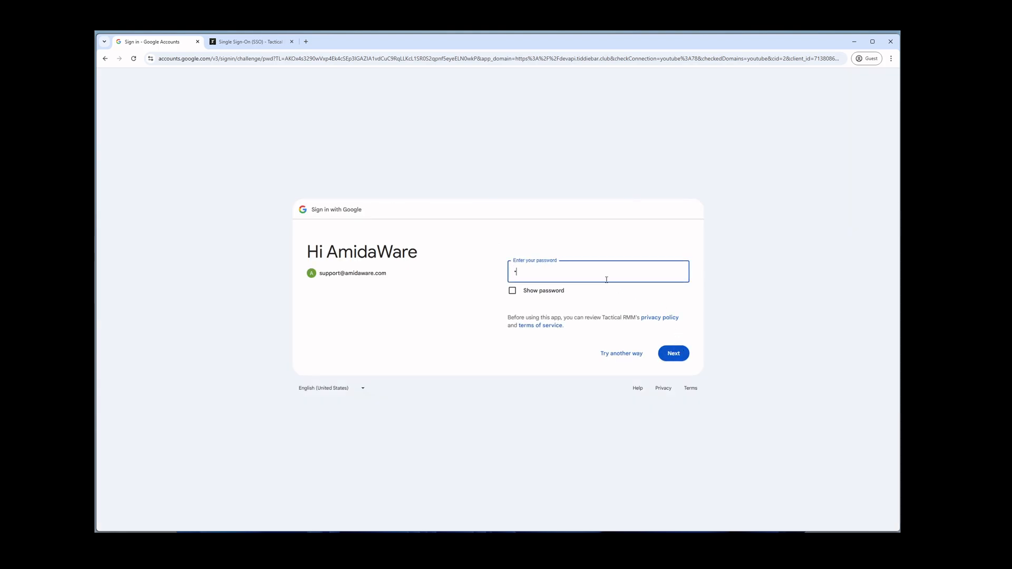
{"action": "type", "text": "•••••••••••"}
{"action": "key", "text": "Return"}
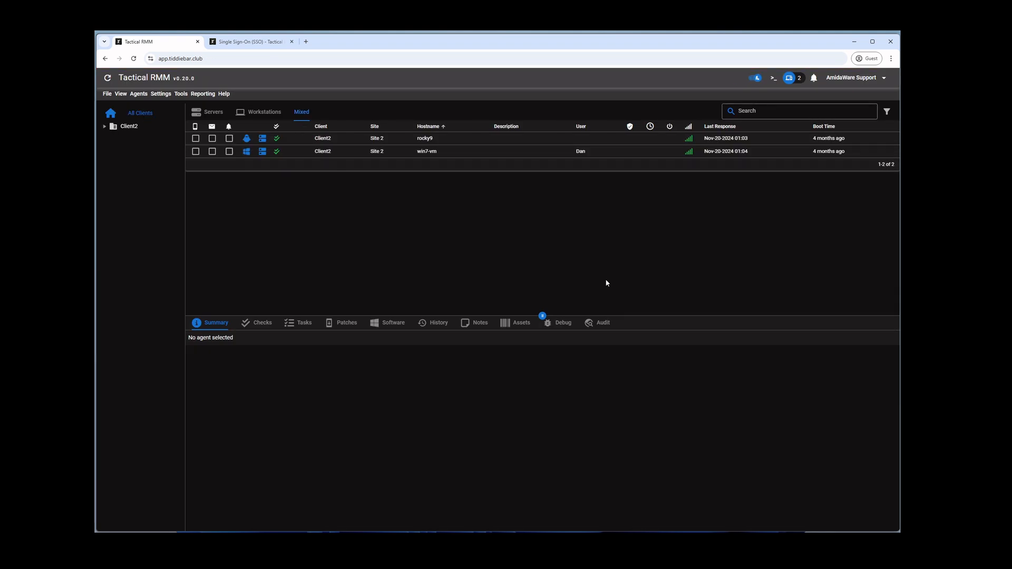
{"action": "left_click", "coordinate": [850, 79]}
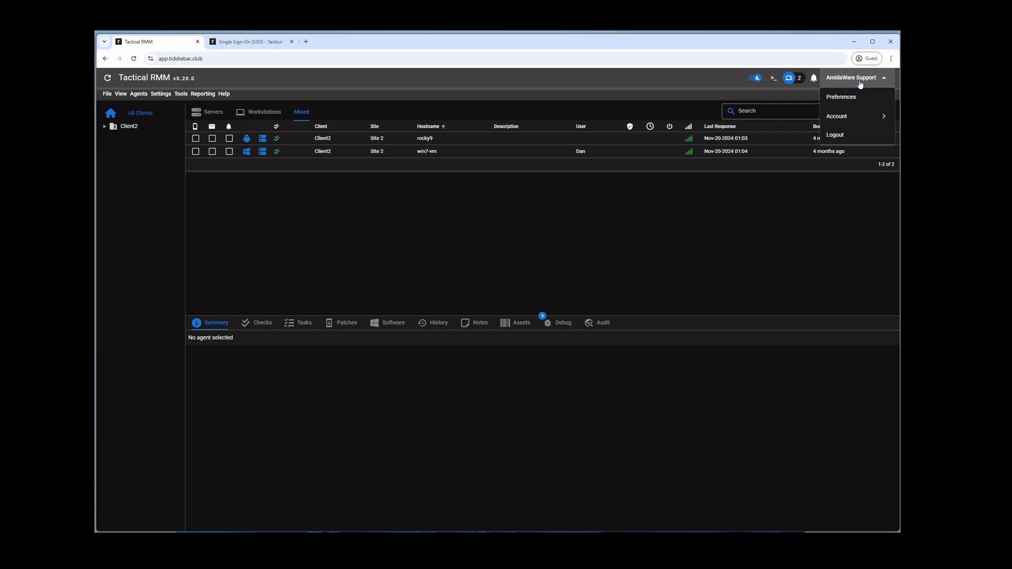
Return to the admin browser listing the Microsoft, Google and facebook SSO providers
{"action": "key", "text": "alt"}
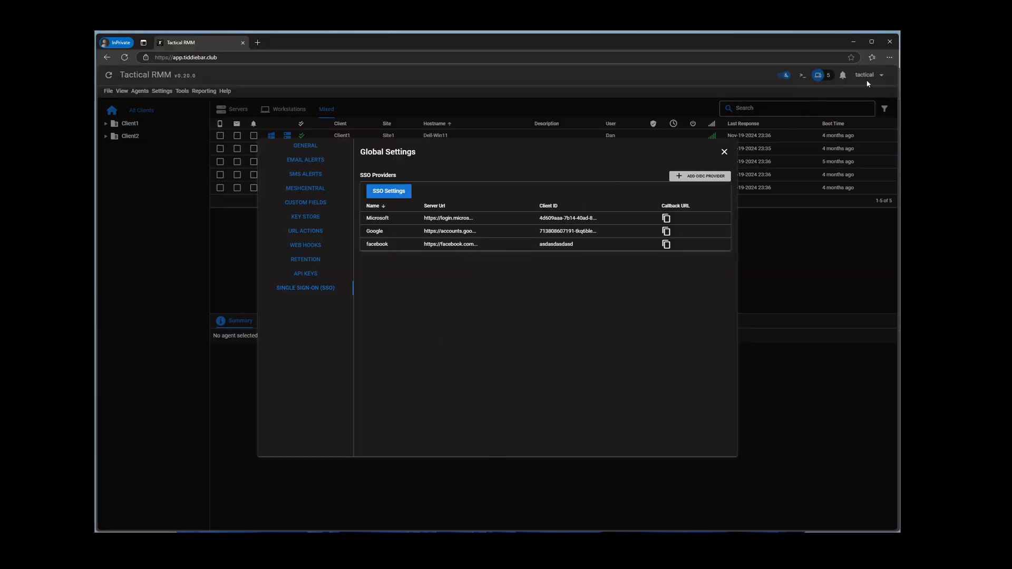
Close Global Settings and open Settings > User Administration
{"action": "left_click", "coordinate": [191, 231]}
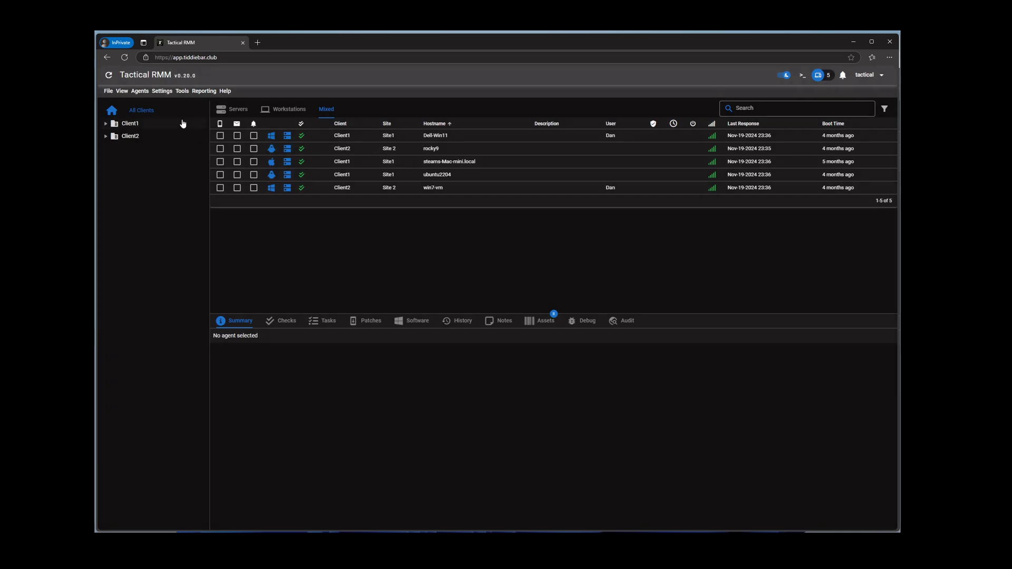
{"action": "left_click", "coordinate": [162, 91]}
{"action": "left_click", "coordinate": [175, 167]}
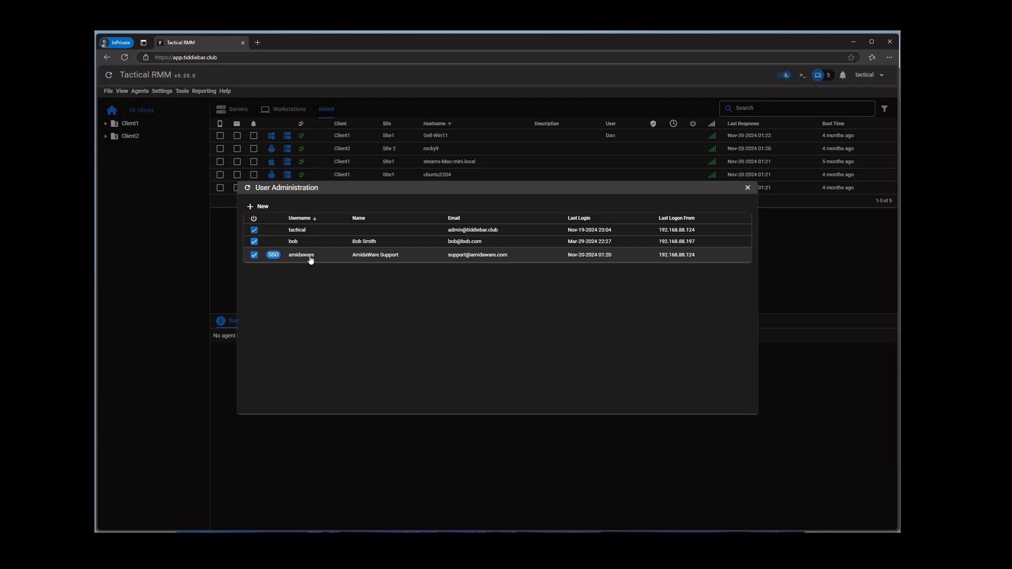
Edit user amidaware, keep its role as only client 2, and close the editor
{"action": "right_click", "coordinate": [311, 261]}
{"action": "left_click", "coordinate": [318, 262]}
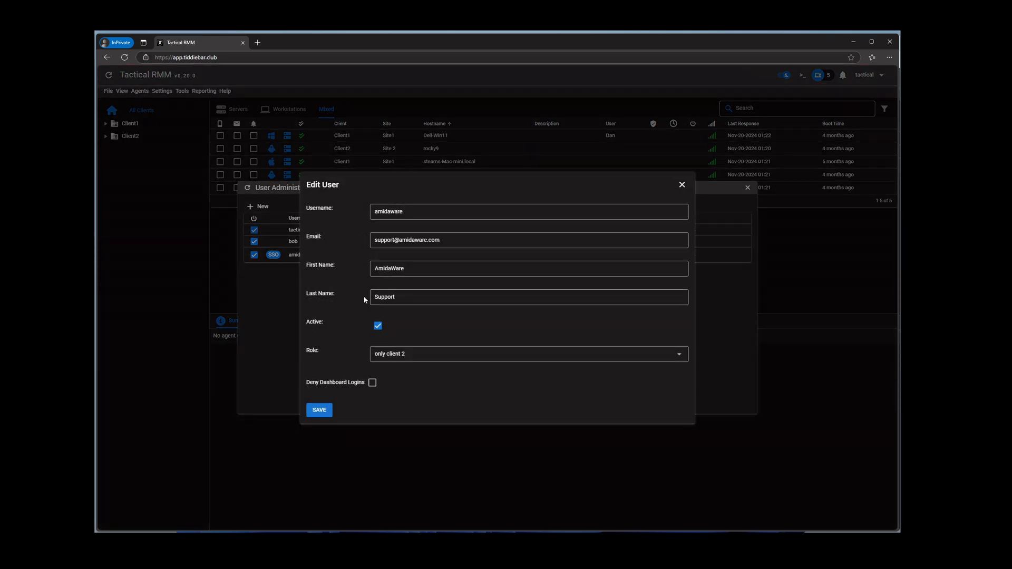
{"action": "key", "text": "alt"}
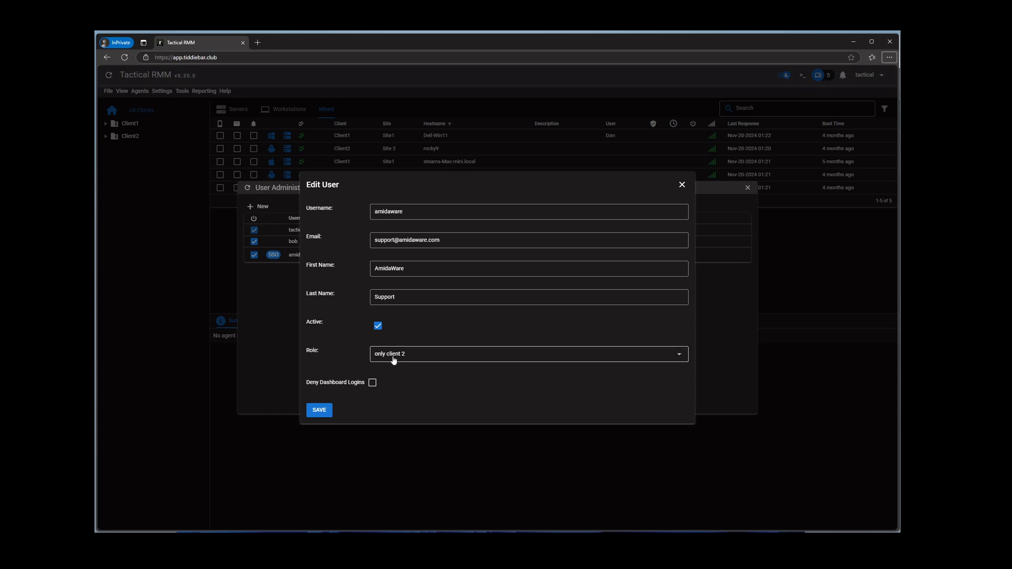
{"action": "left_click", "coordinate": [393, 354]}
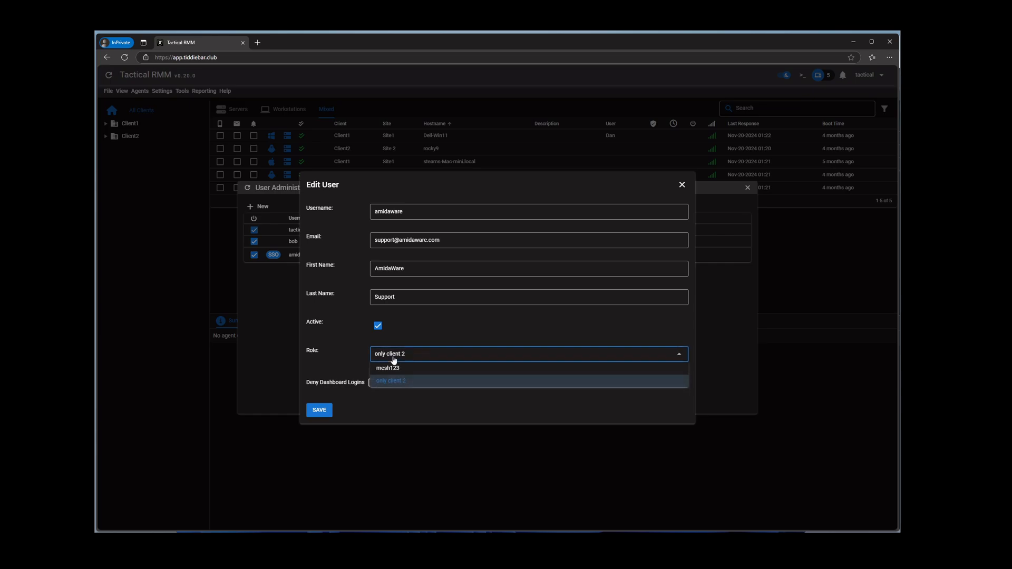
{"action": "left_click", "coordinate": [393, 360]}
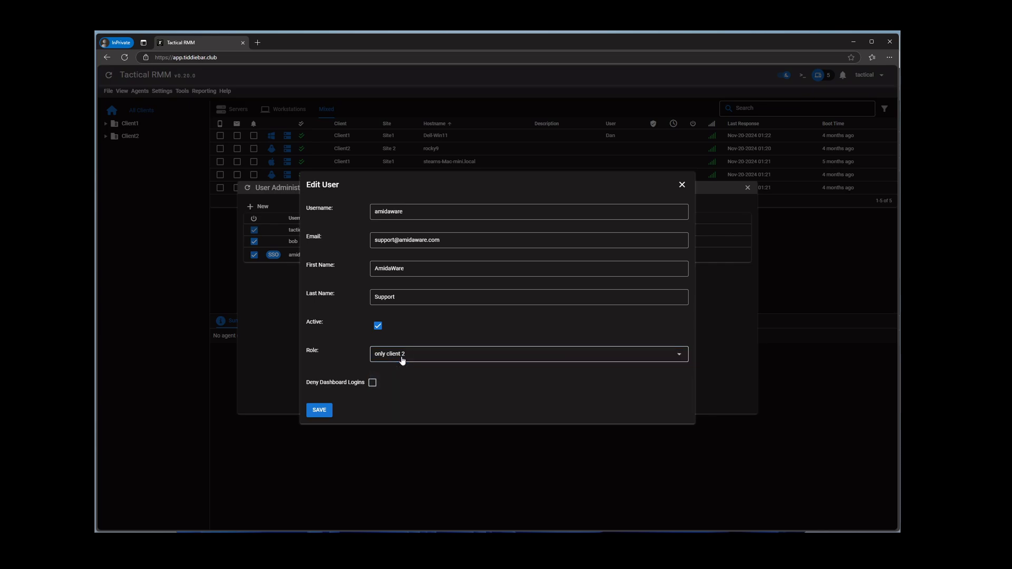
{"action": "left_click", "coordinate": [682, 185]}
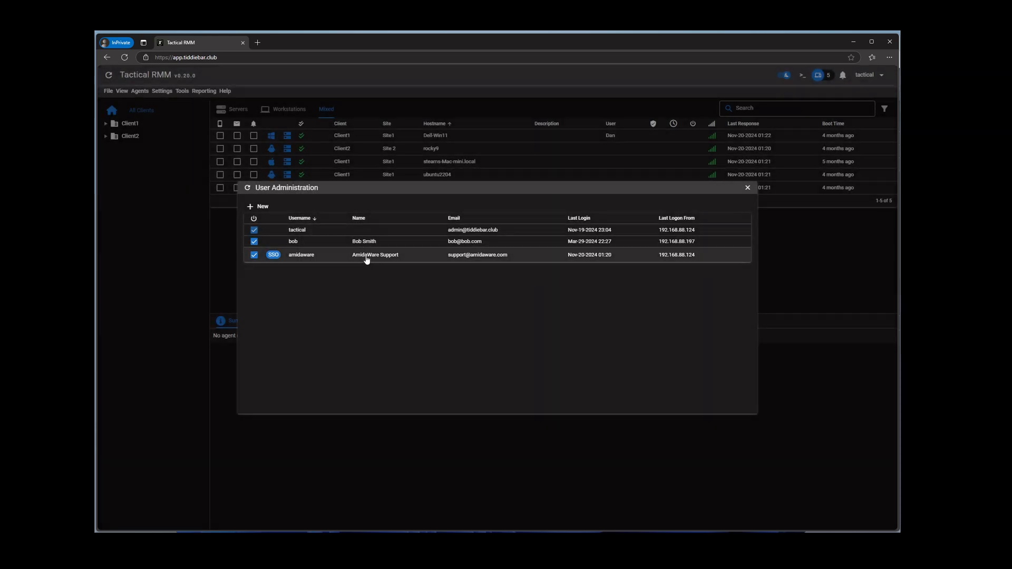
{"action": "right_click", "coordinate": [367, 257]}
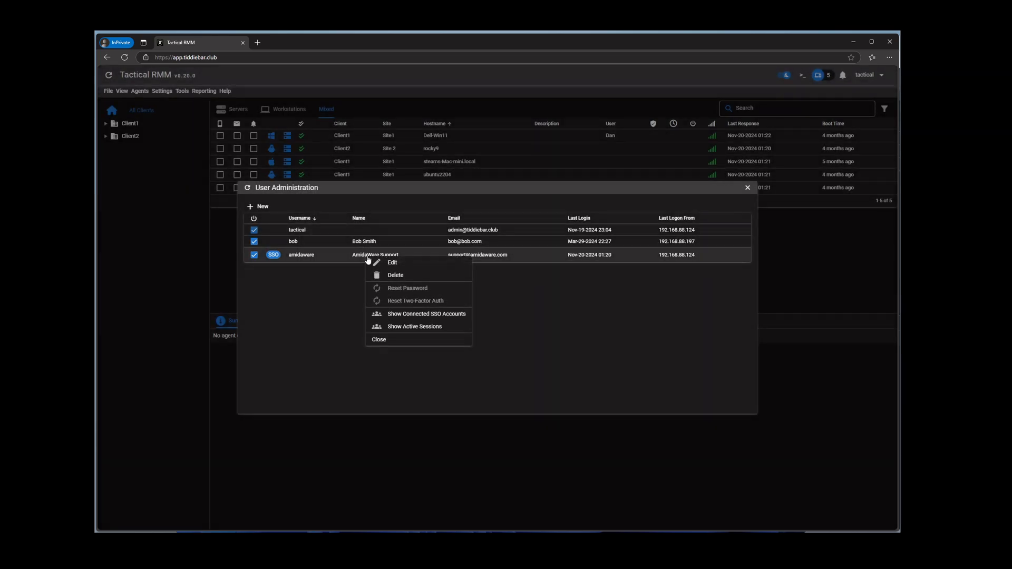
{"action": "left_click", "coordinate": [404, 315]}
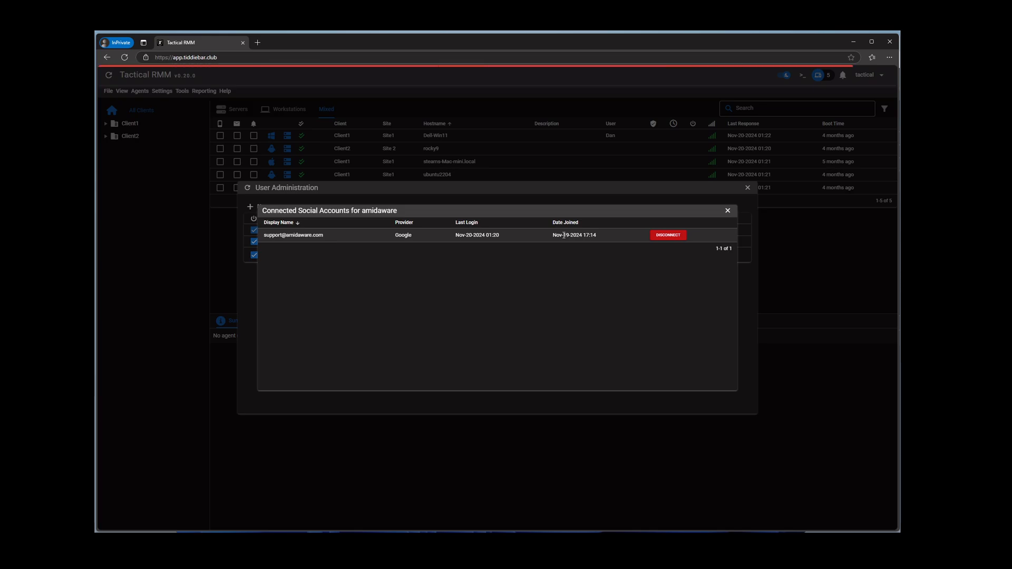
{"action": "left_click", "coordinate": [727, 210]}
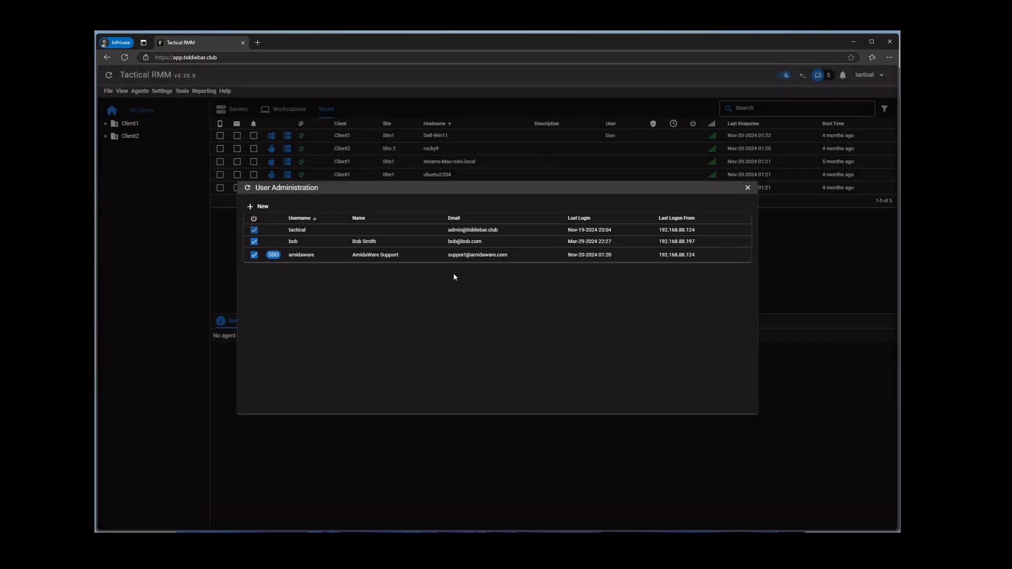
{"action": "right_click", "coordinate": [387, 258]}
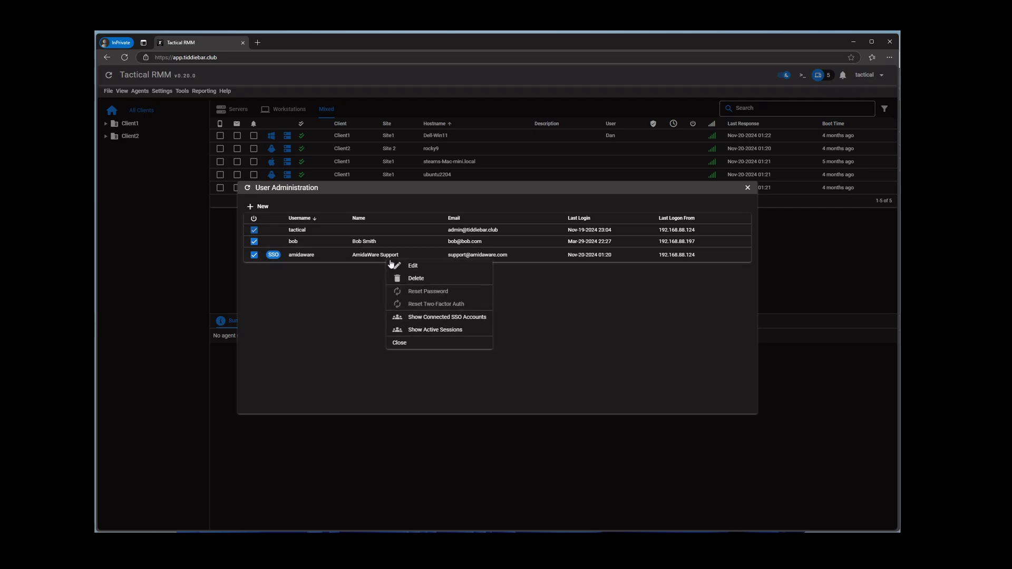
Check the active sessions for amidaware and tactical, then reopen amidaware's single session from Nov-20-2024 01:20
{"action": "left_click", "coordinate": [425, 330]}
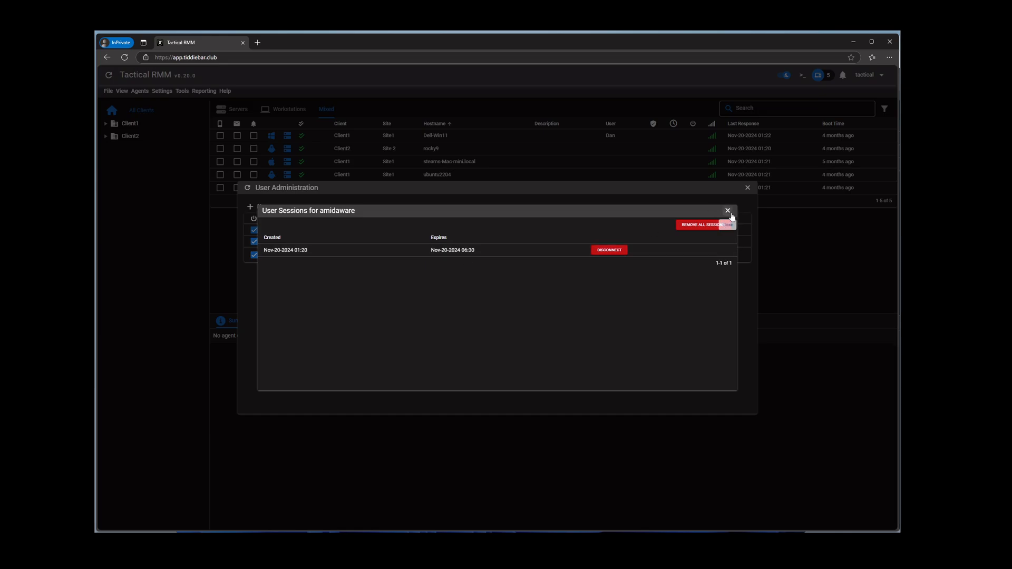
{"action": "left_click", "coordinate": [727, 210]}
{"action": "right_click", "coordinate": [361, 233]}
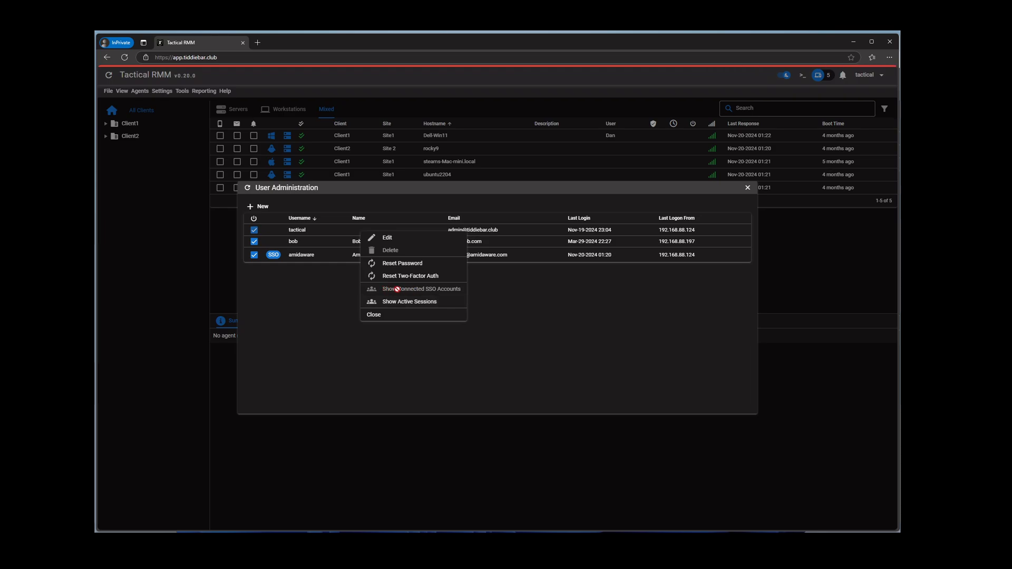
{"action": "left_click", "coordinate": [404, 302]}
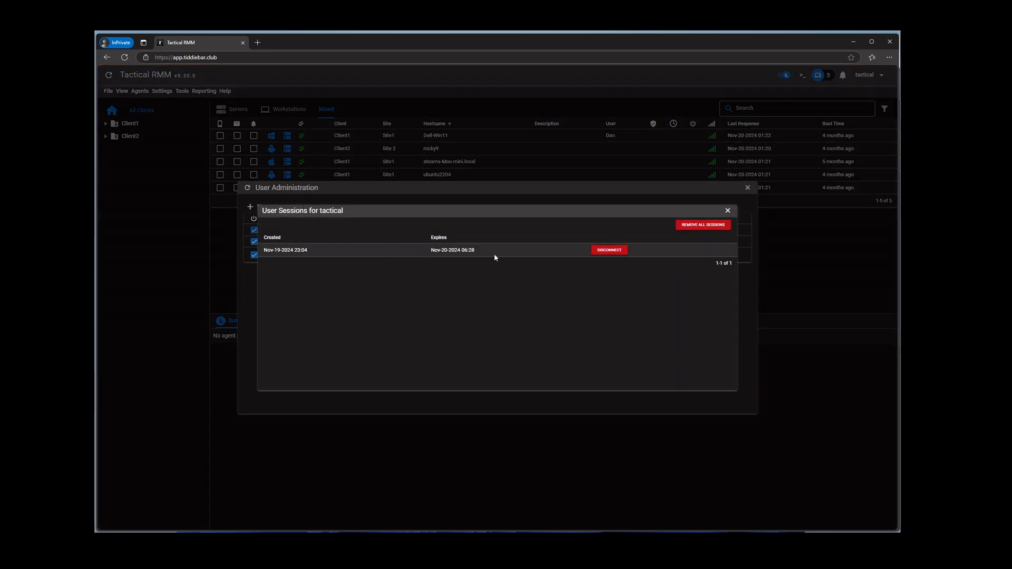
{"action": "left_click", "coordinate": [728, 210]}
{"action": "right_click", "coordinate": [390, 258]}
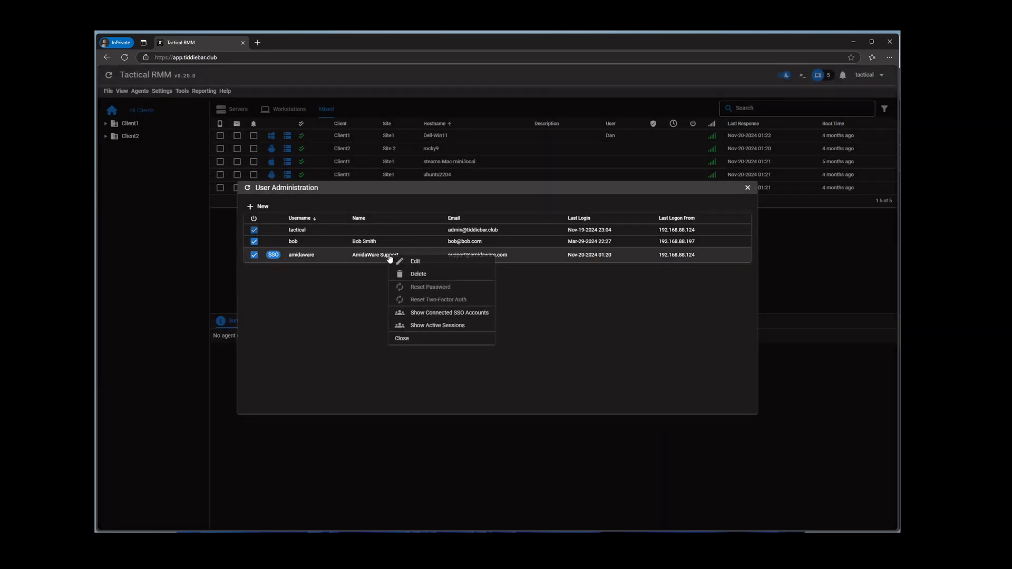
{"action": "left_click", "coordinate": [432, 326]}
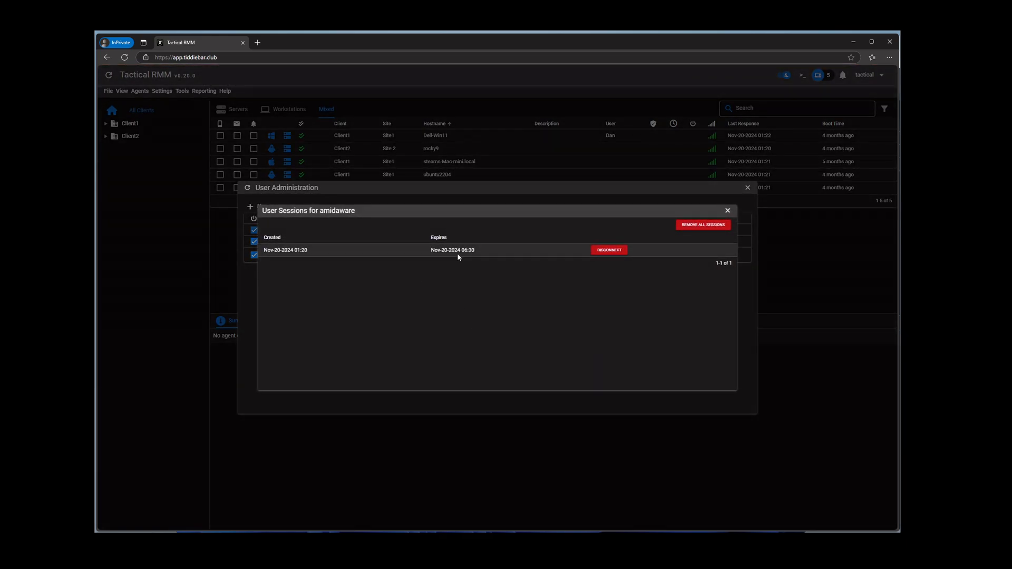
Disconnect and delete amidaware's login session, then start signing in again via Microsoft SSO
{"action": "left_click", "coordinate": [605, 256]}
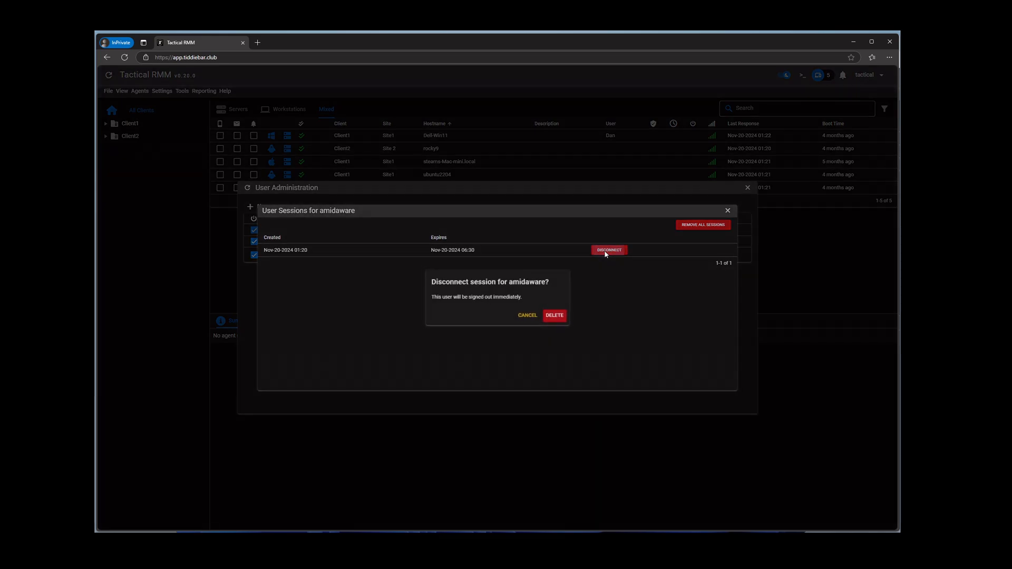
{"action": "left_click", "coordinate": [553, 318]}
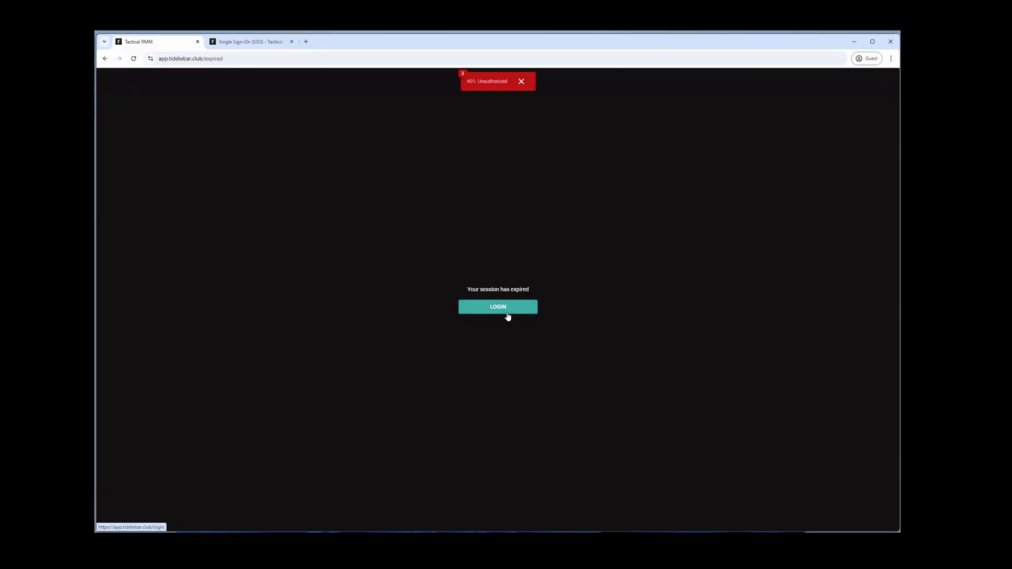
{"action": "left_click", "coordinate": [507, 316]}
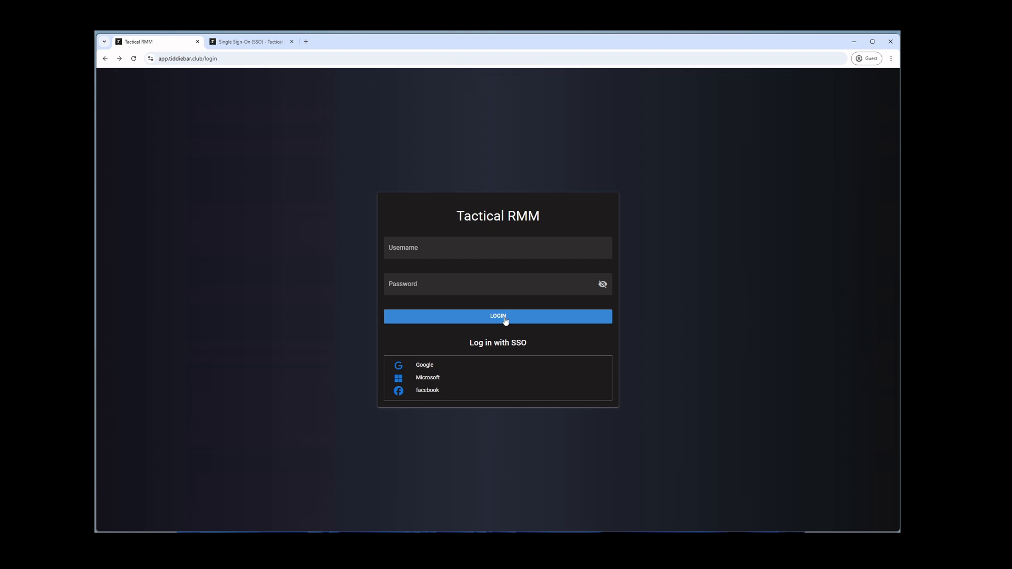
{"action": "left_click", "coordinate": [438, 380]}
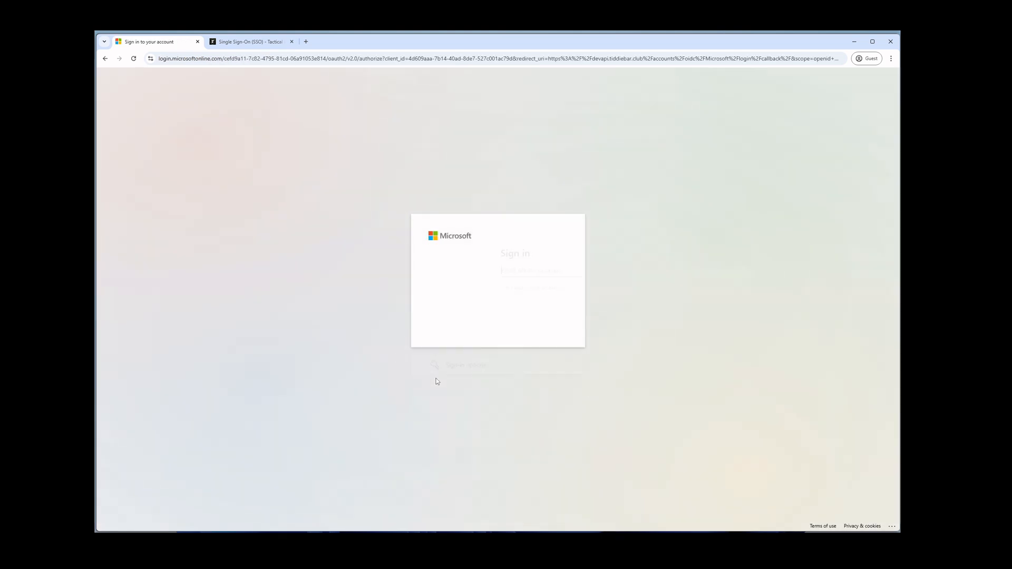
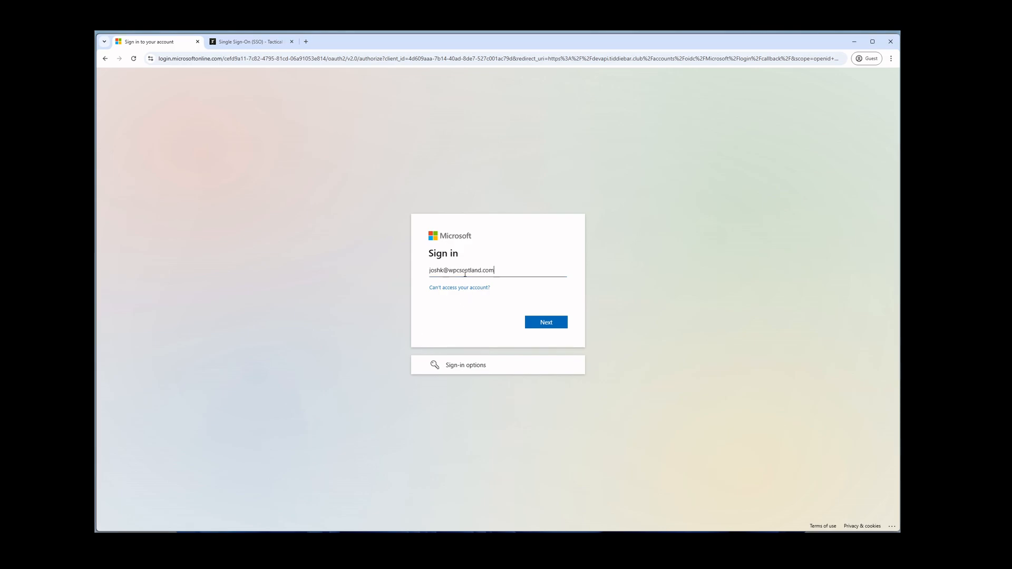
Complete the Microsoft sign-in with the account password and choose Yes to stay signed in
{"action": "left_click", "coordinate": [548, 322]}
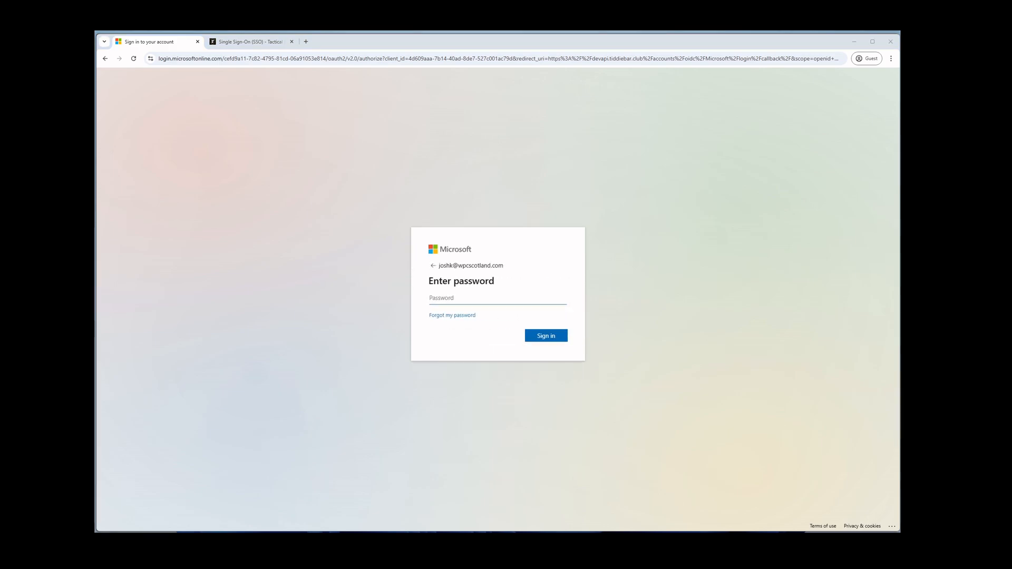
{"action": "left_click", "coordinate": [473, 298]}
{"action": "key", "text": "ctrl+v"}
{"action": "left_click", "coordinate": [566, 340]}
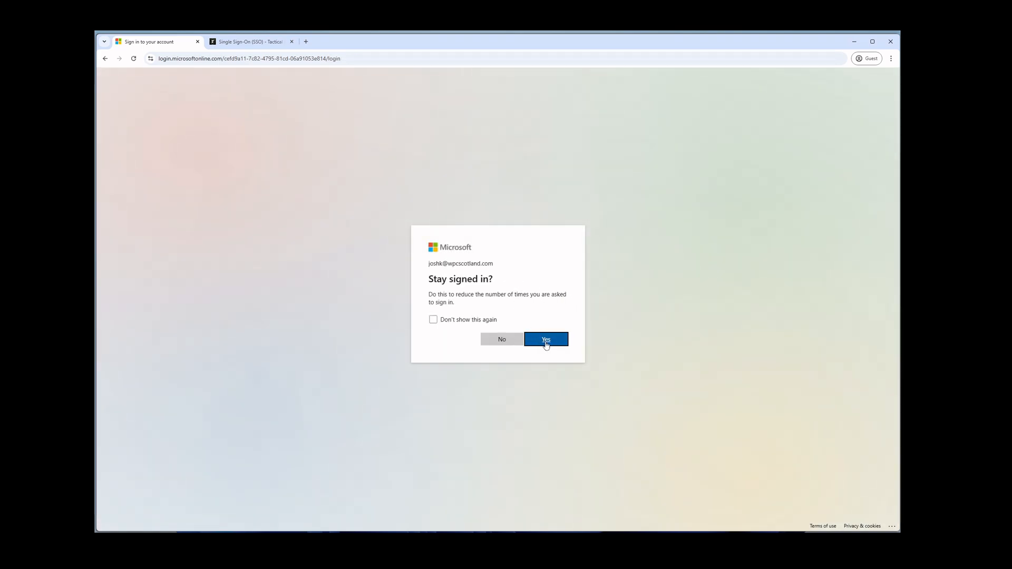
{"action": "left_click", "coordinate": [546, 345]}
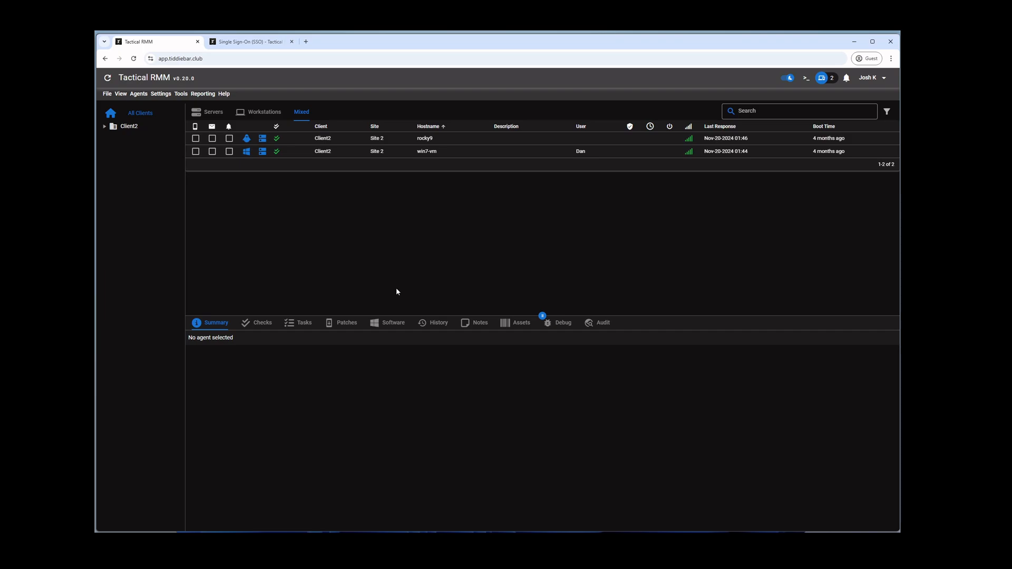
Show the SSO support user's active sessions in User Administration, which list none
{"action": "key", "text": "alt"}
{"action": "key", "text": "alt"}
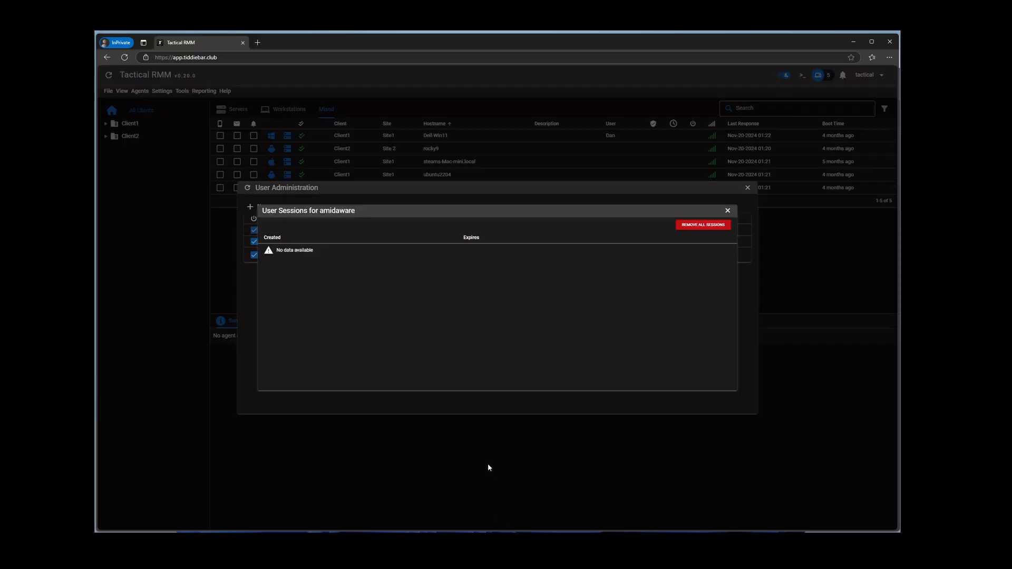
Refresh the user list and show the new SSO user's connected Microsoft SSO accounts
{"action": "left_click", "coordinate": [247, 272]}
{"action": "left_click", "coordinate": [248, 189]}
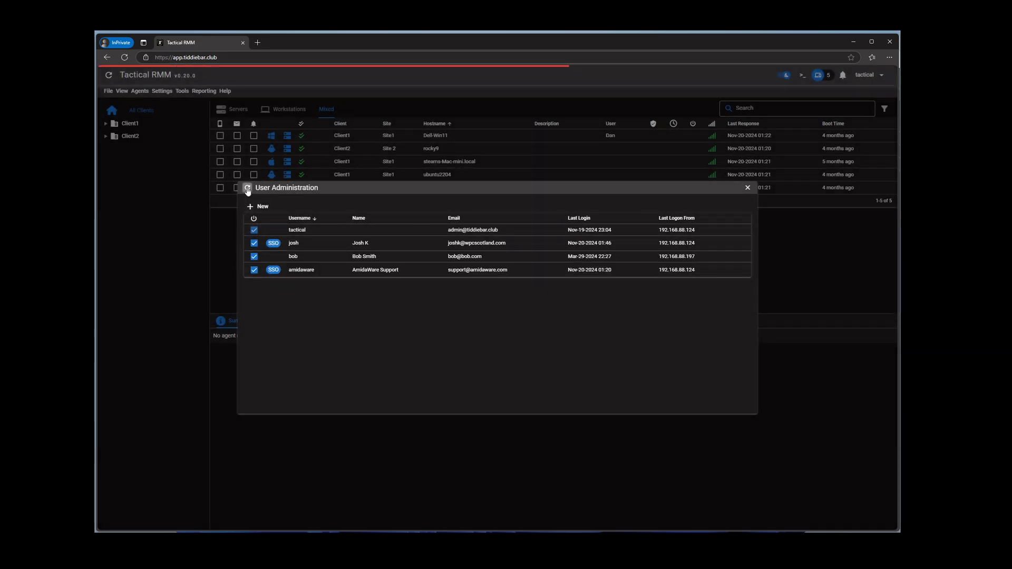
{"action": "right_click", "coordinate": [313, 246]}
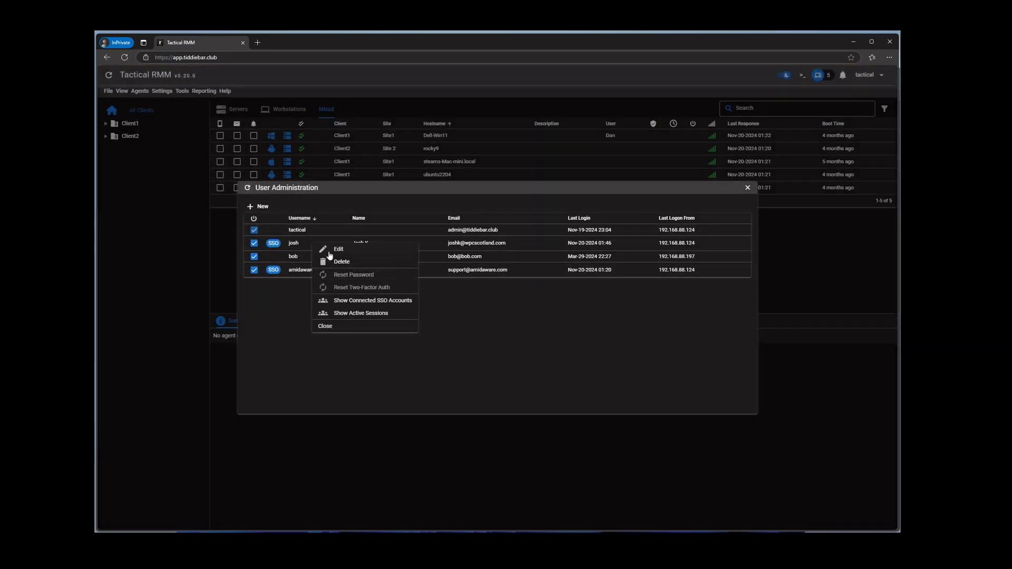
{"action": "left_click", "coordinate": [372, 300]}
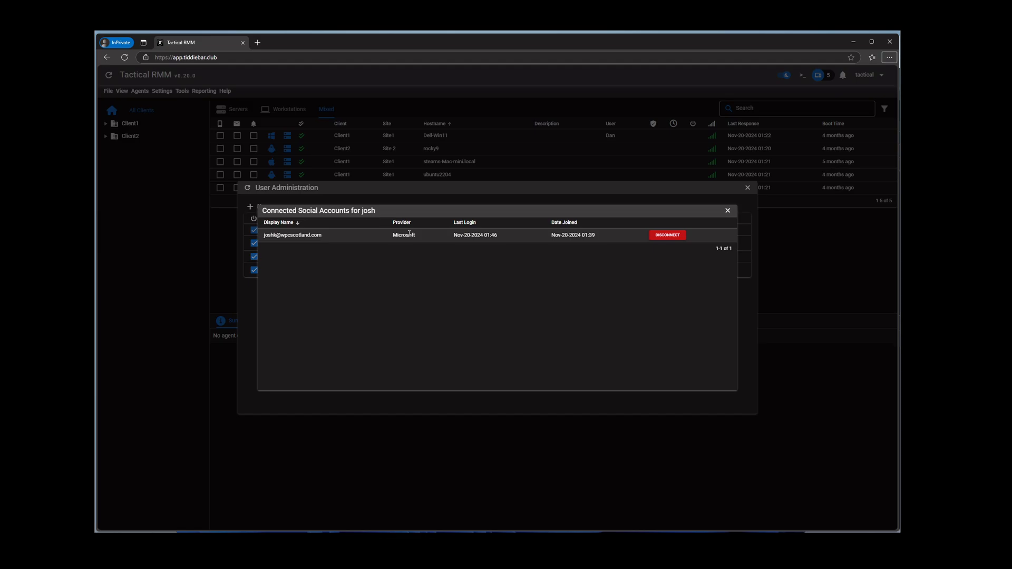
Close the dialogs and return to the Single Sign-On (SSO) documentation
{"action": "left_click", "coordinate": [368, 174]}
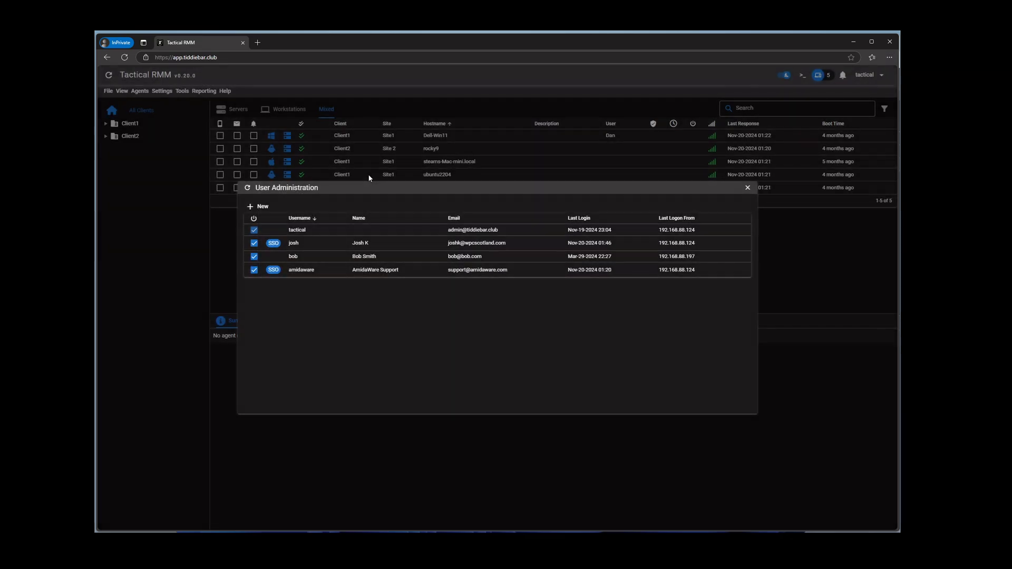
{"action": "left_click", "coordinate": [371, 172]}
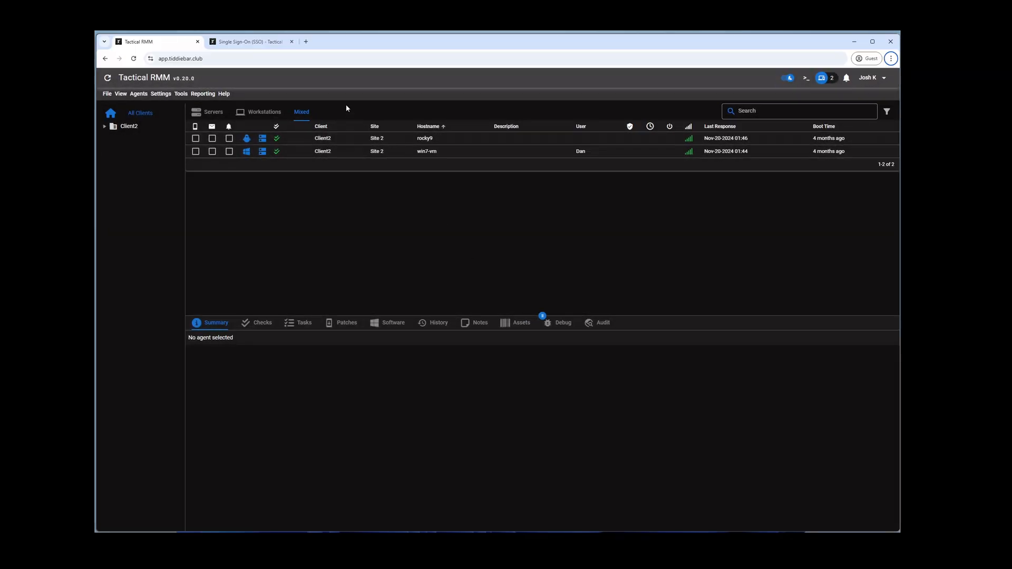
{"action": "left_click", "coordinate": [248, 42]}
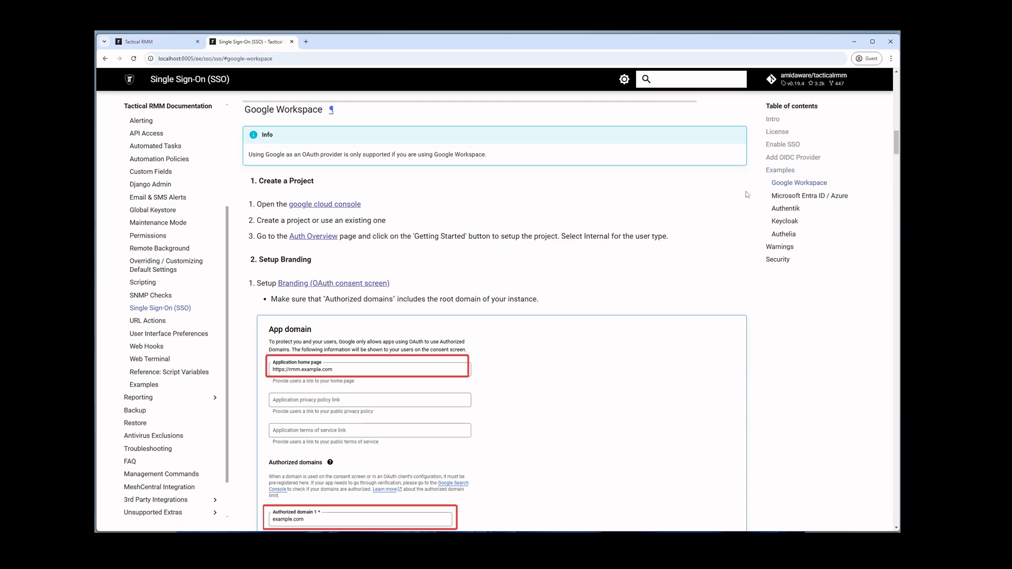
{"action": "scroll", "coordinate": [480, 379], "scroll_direction": "down", "scroll_amount": 4}
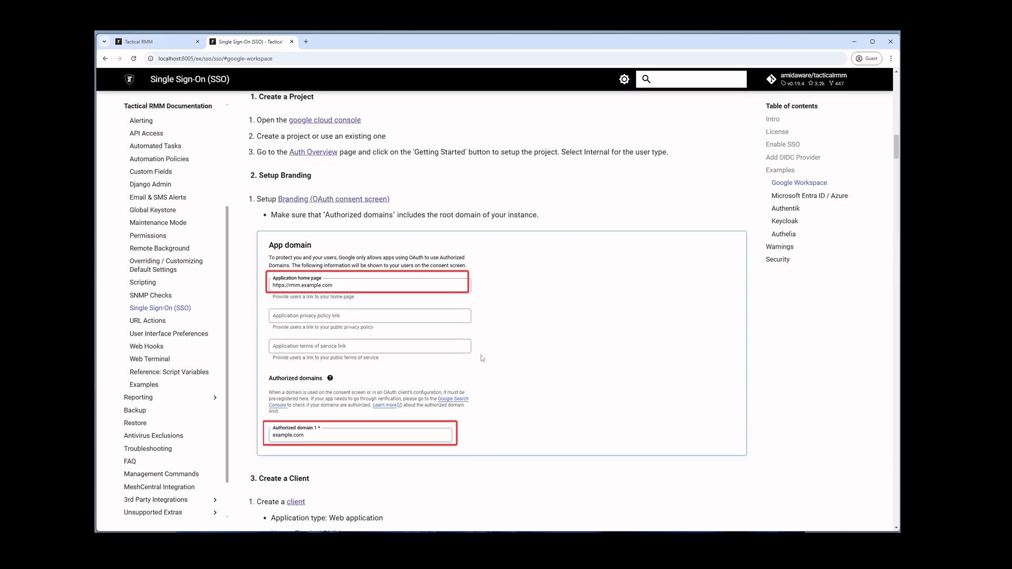
{"action": "scroll", "coordinate": [472, 353], "scroll_direction": "down", "scroll_amount": 5}
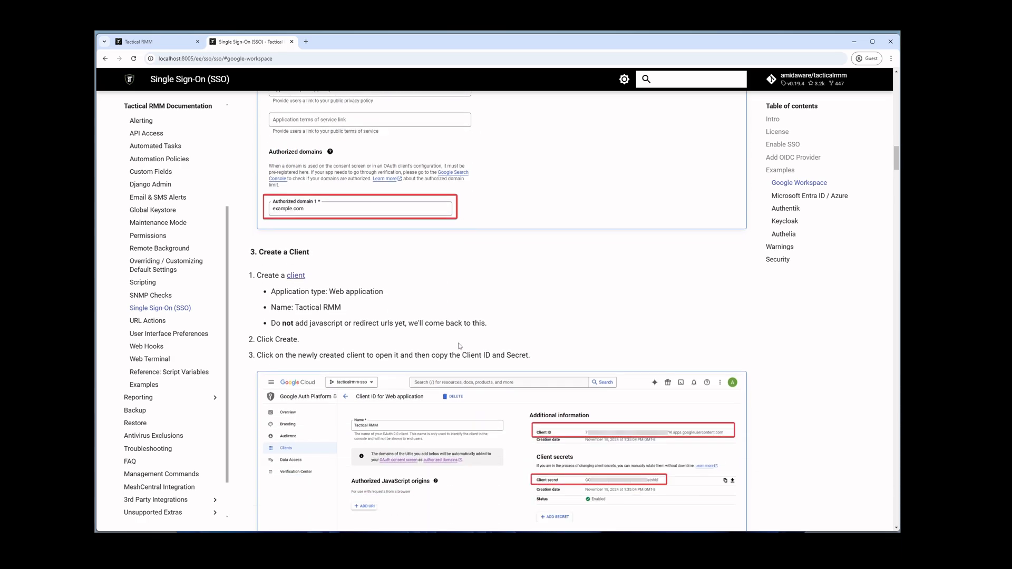
{"action": "scroll", "coordinate": [466, 349], "scroll_direction": "down", "scroll_amount": 7}
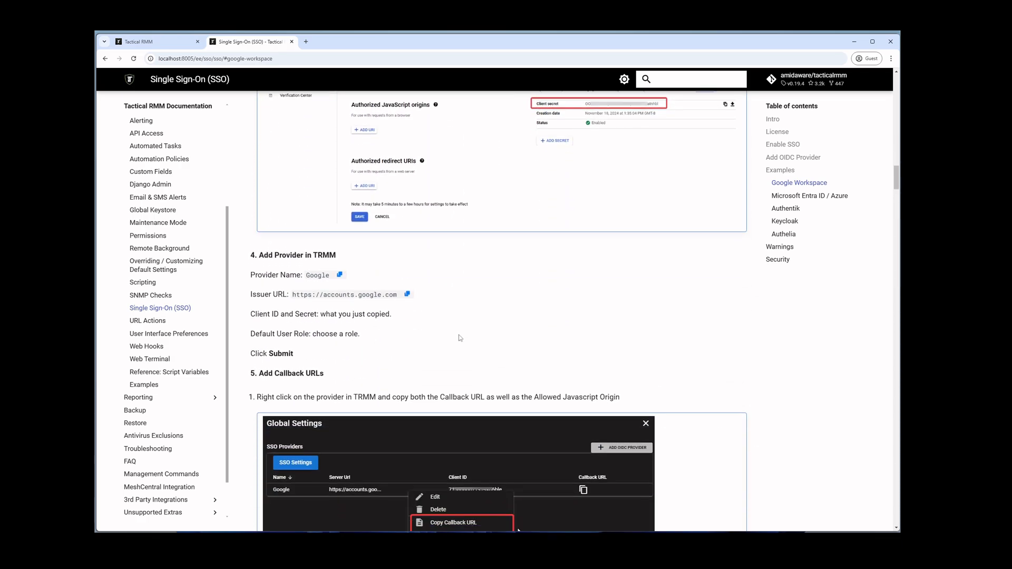
{"action": "scroll", "coordinate": [338, 243], "scroll_direction": "down", "scroll_amount": 5}
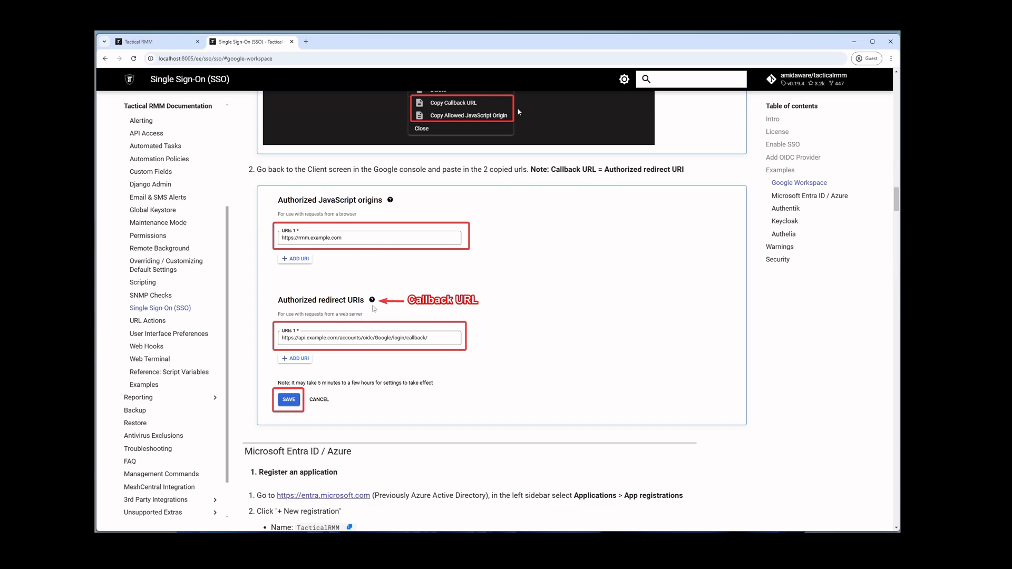
{"action": "scroll", "coordinate": [427, 380], "scroll_direction": "down", "scroll_amount": 9}
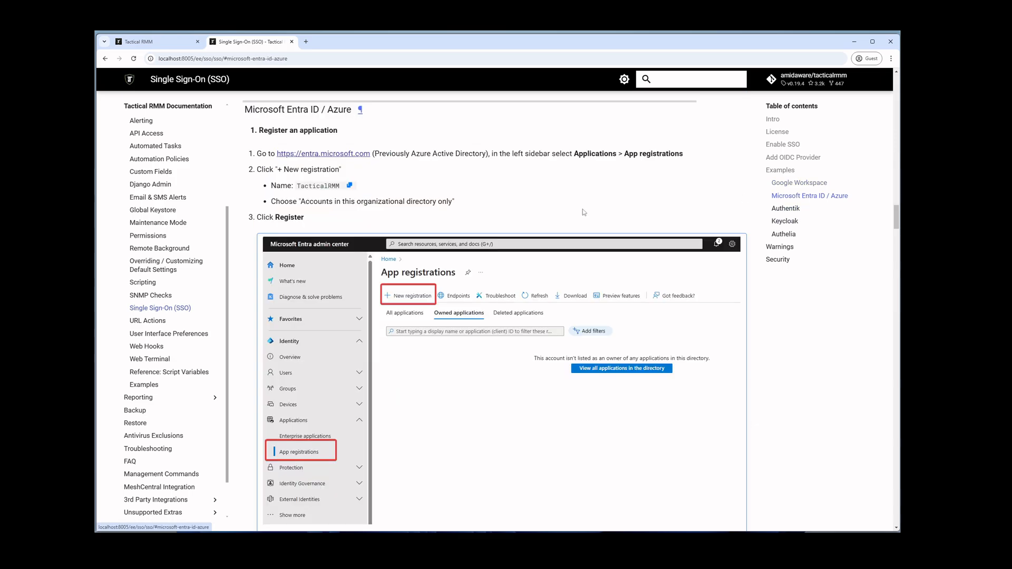
{"action": "scroll", "coordinate": [428, 380], "scroll_direction": "down", "scroll_amount": 17}
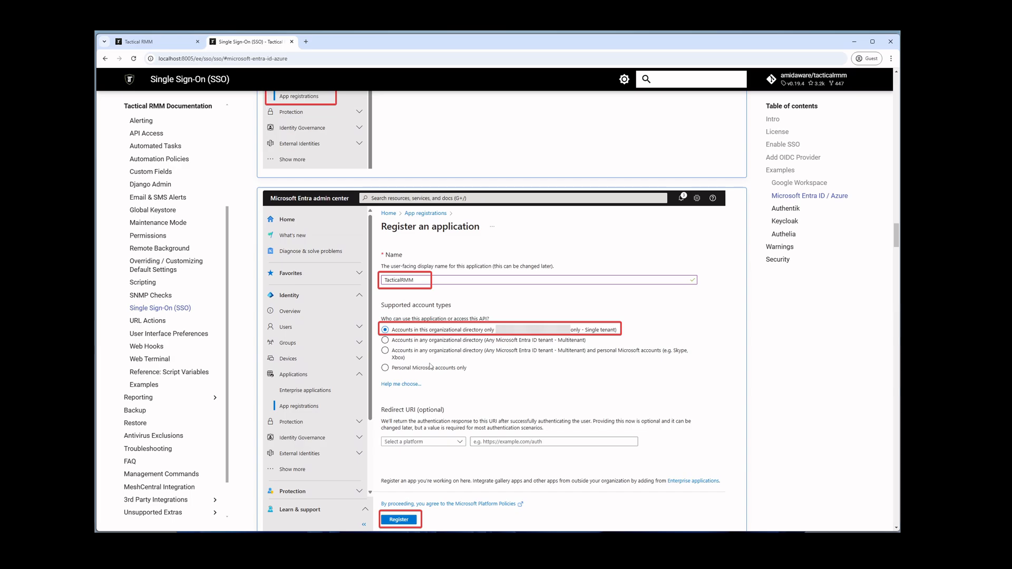
{"action": "scroll", "coordinate": [431, 367], "scroll_direction": "down", "scroll_amount": 15}
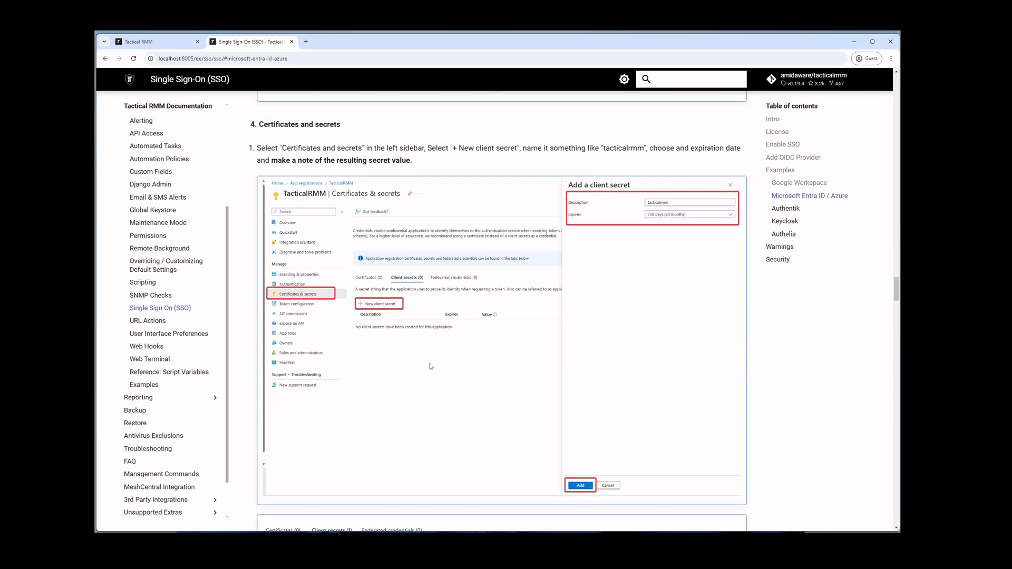
{"action": "scroll", "coordinate": [469, 370], "scroll_direction": "down", "scroll_amount": 17}
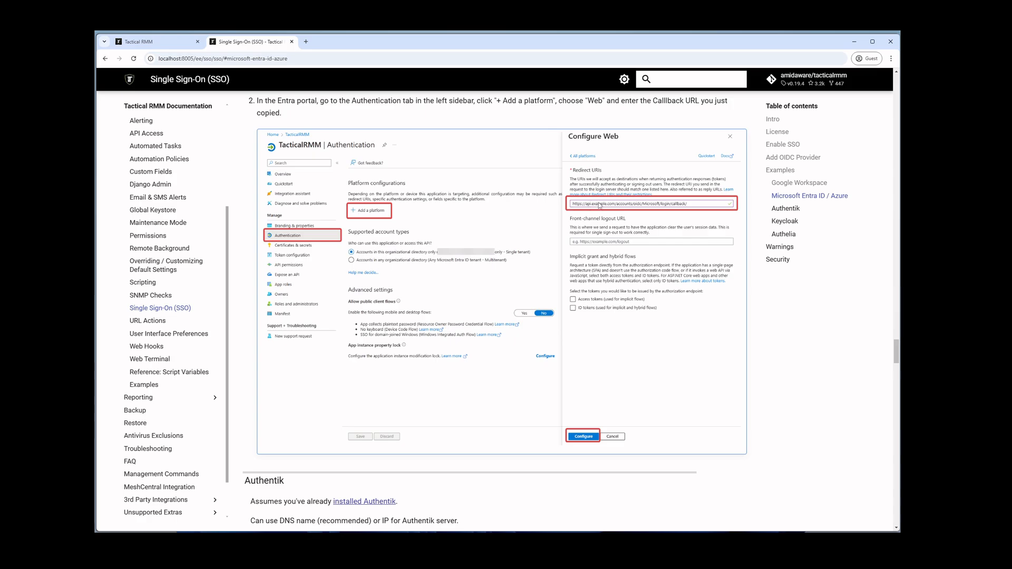
{"action": "key", "text": "alt"}
{"action": "left_click", "coordinate": [469, 543]}
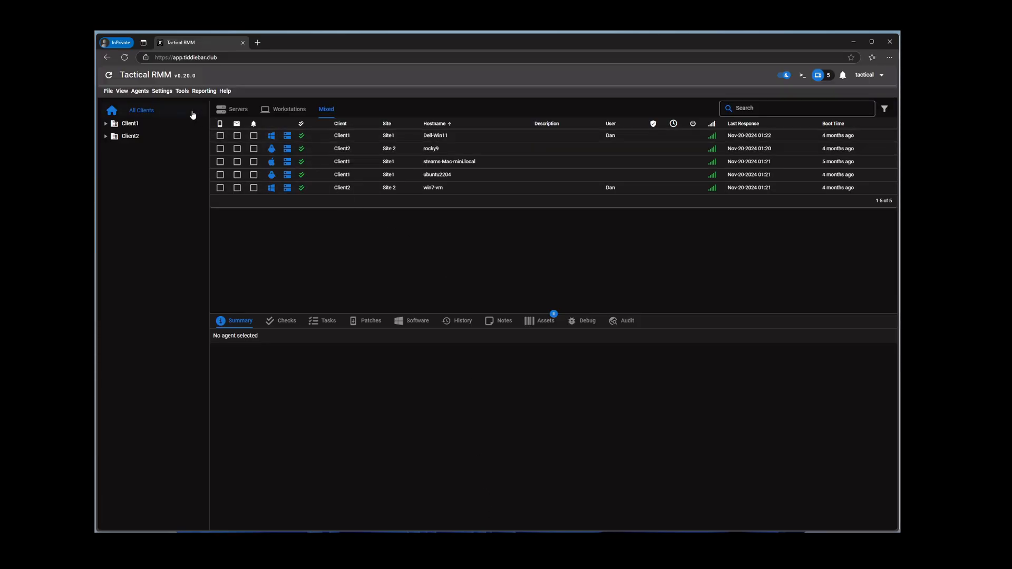
Copy the Microsoft provider's callback URL from the SSO providers in Global Settings
{"action": "left_click", "coordinate": [162, 91]}
{"action": "left_click", "coordinate": [174, 181]}
{"action": "left_click", "coordinate": [308, 284]}
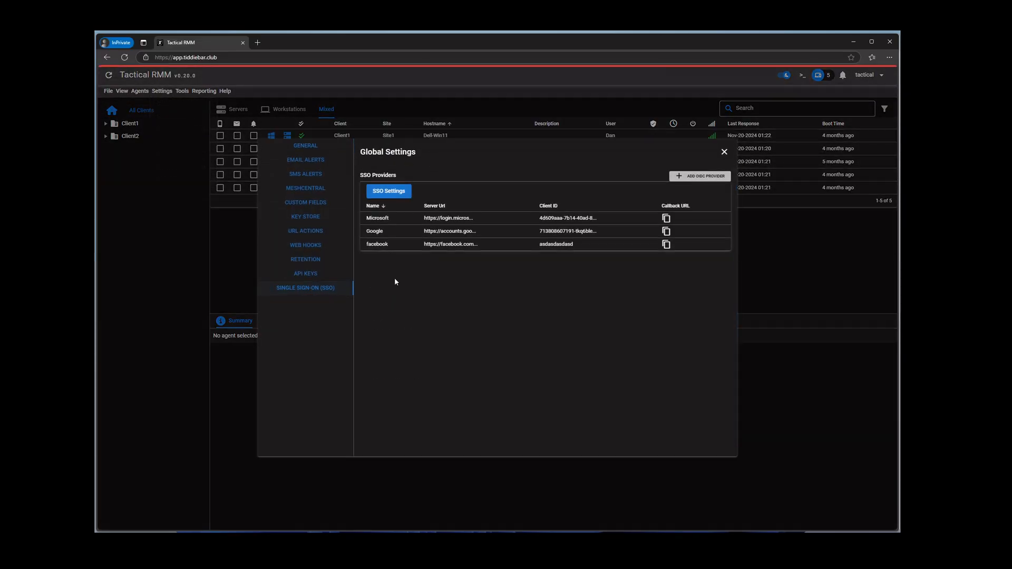
{"action": "left_click", "coordinate": [666, 221]}
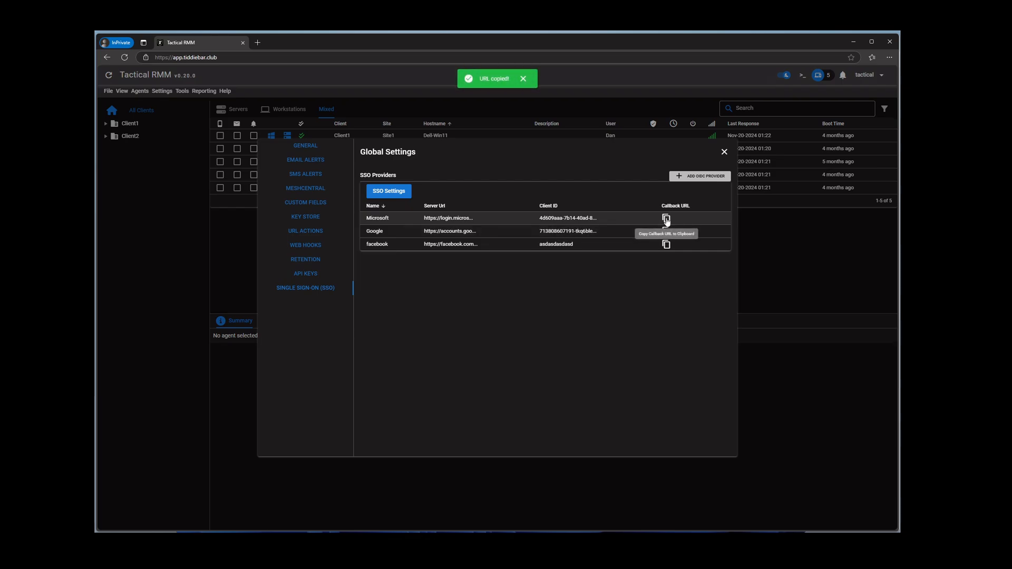
{"action": "right_click", "coordinate": [473, 219]}
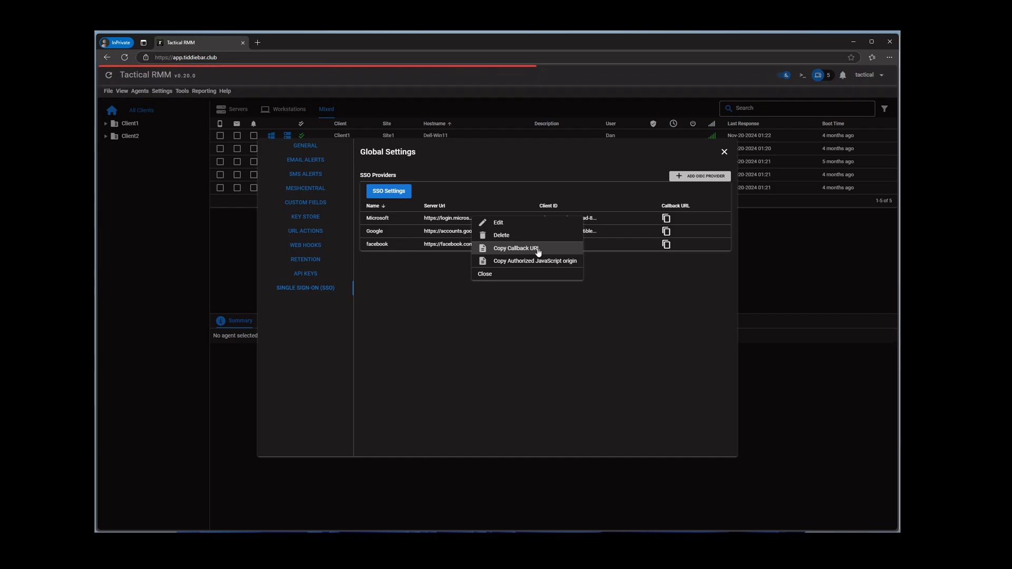
{"action": "left_click", "coordinate": [538, 250]}
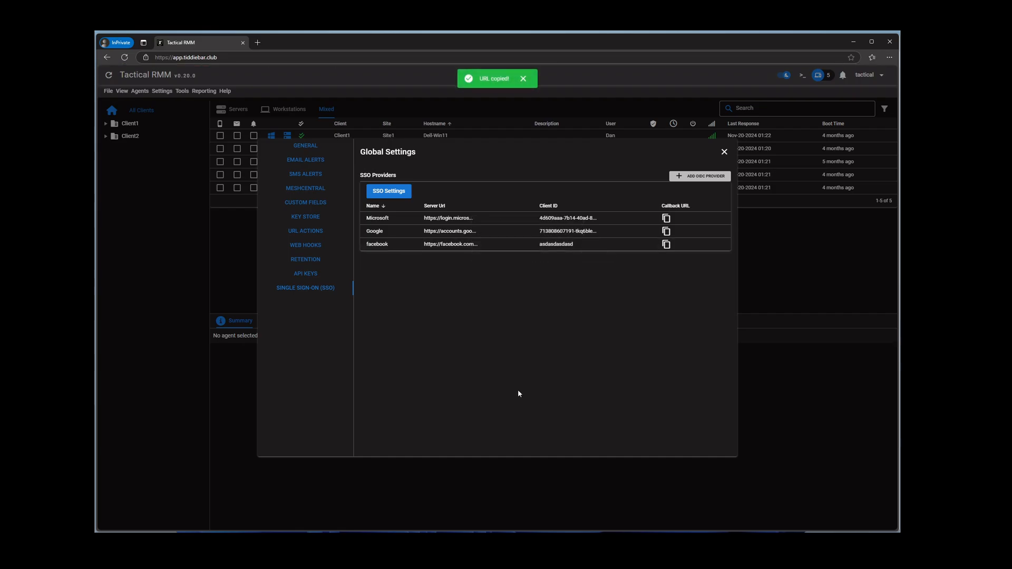
Paste the Microsoft callback URL into a new Chrome tab and highlight 'Microsoft' in it
{"action": "key", "text": "alt+Tab"}
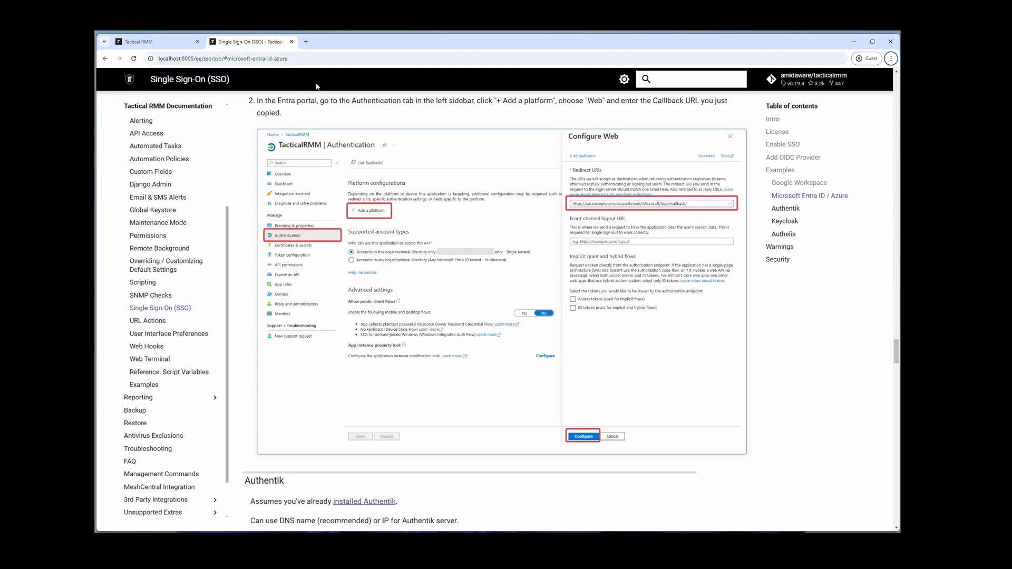
{"action": "left_click", "coordinate": [307, 43]}
{"action": "key", "text": "ctrl+v"}
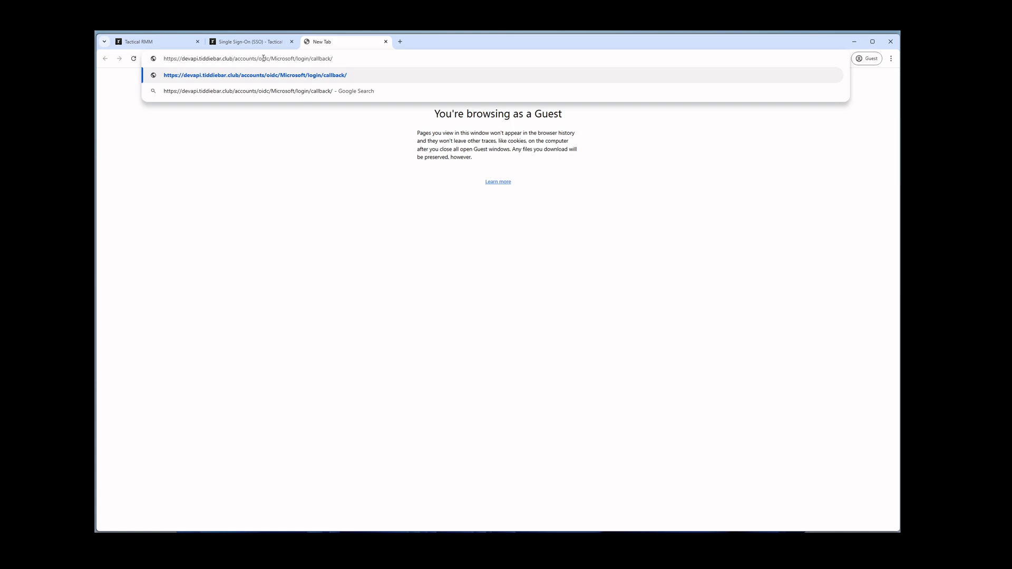
{"action": "left_click_drag", "start_coordinate": [272, 59], "coordinate": [295, 59]}
{"action": "left_click", "coordinate": [505, 537]}
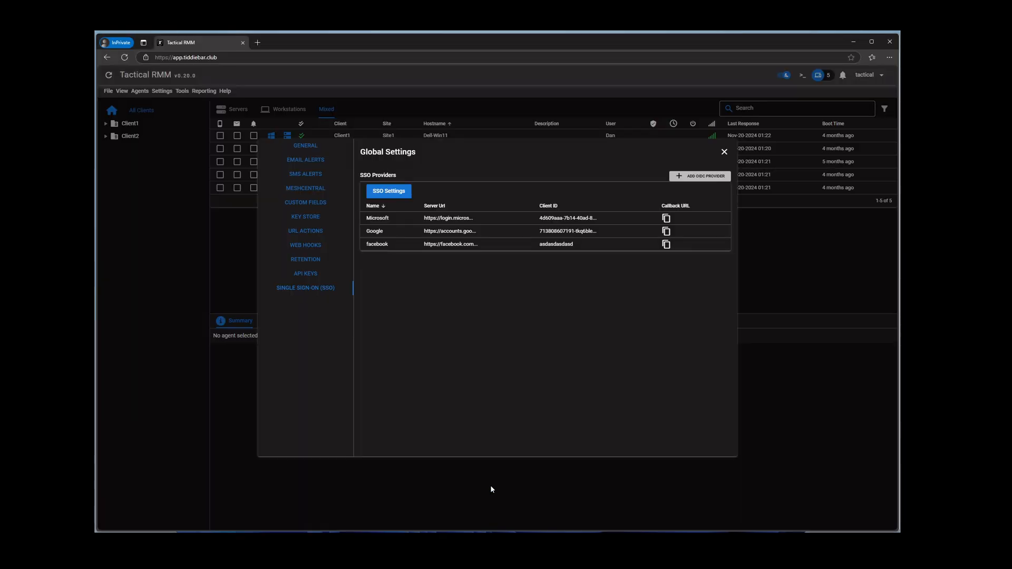
{"action": "right_click", "coordinate": [433, 218]}
{"action": "left_click", "coordinate": [453, 248]}
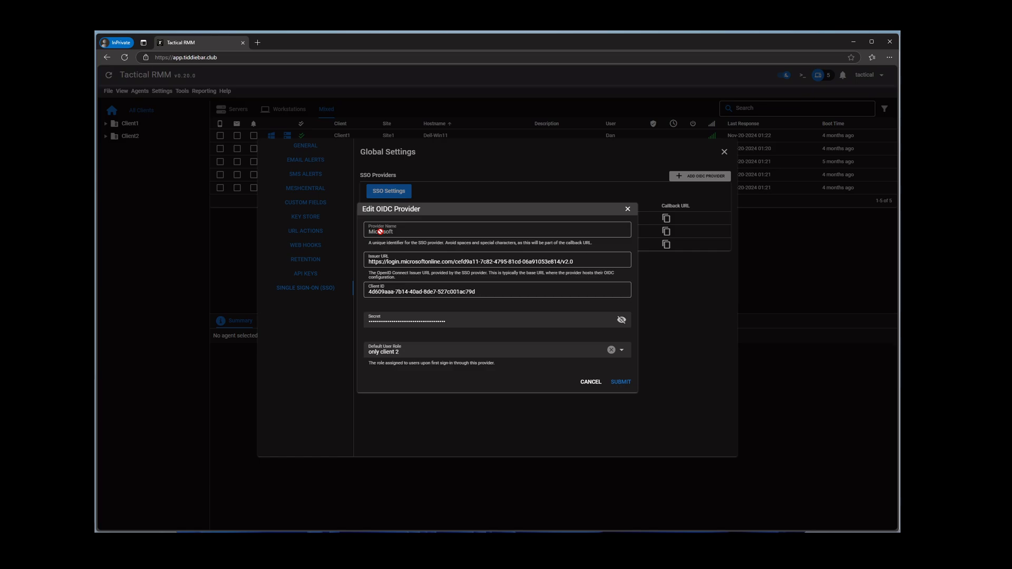
{"action": "key", "text": "alt+Tab"}
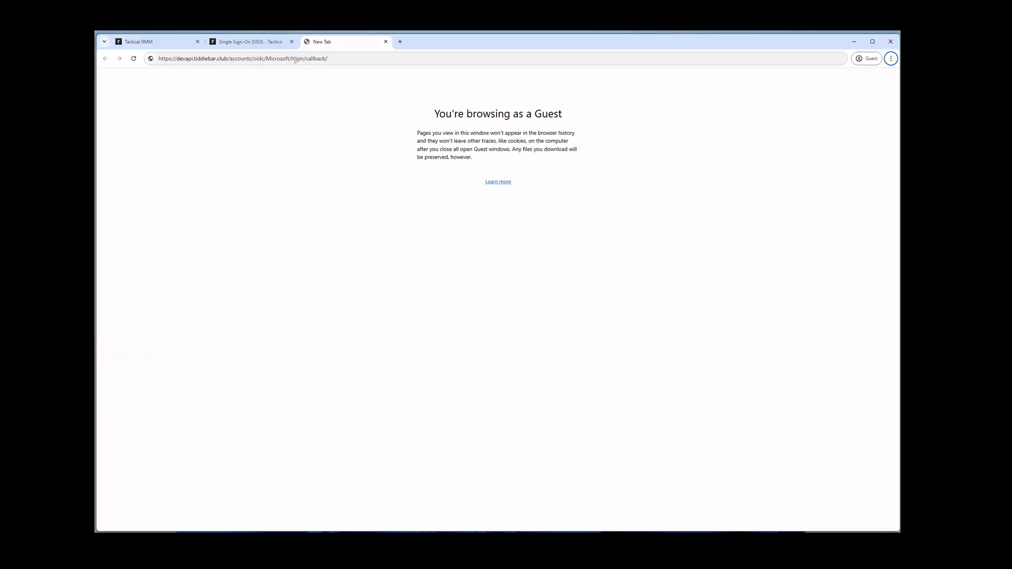
{"action": "left_click", "coordinate": [346, 59]}
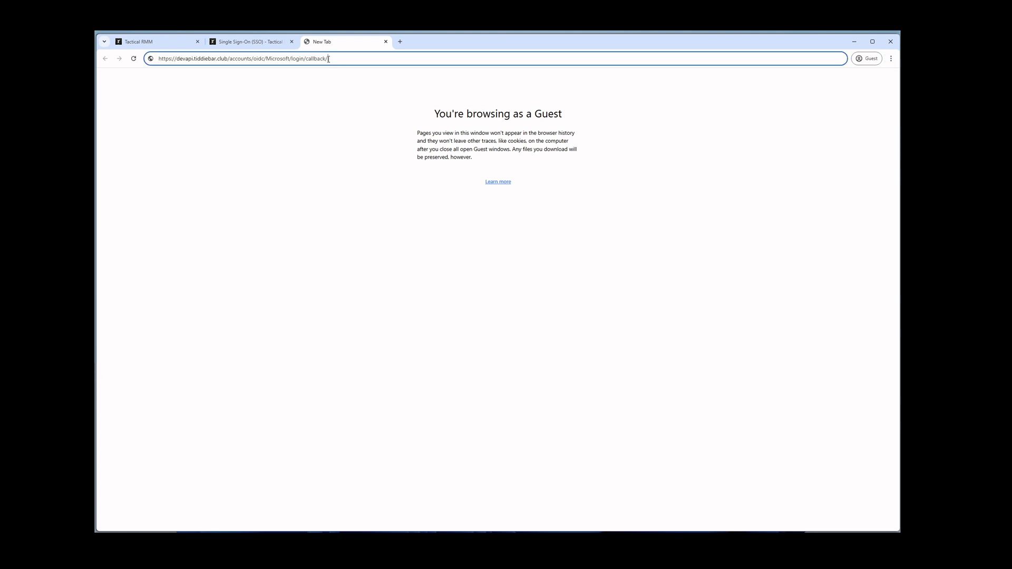
{"action": "double_click", "coordinate": [326, 59]}
{"action": "left_click", "coordinate": [337, 61]}
{"action": "key", "text": "BackSpace"}
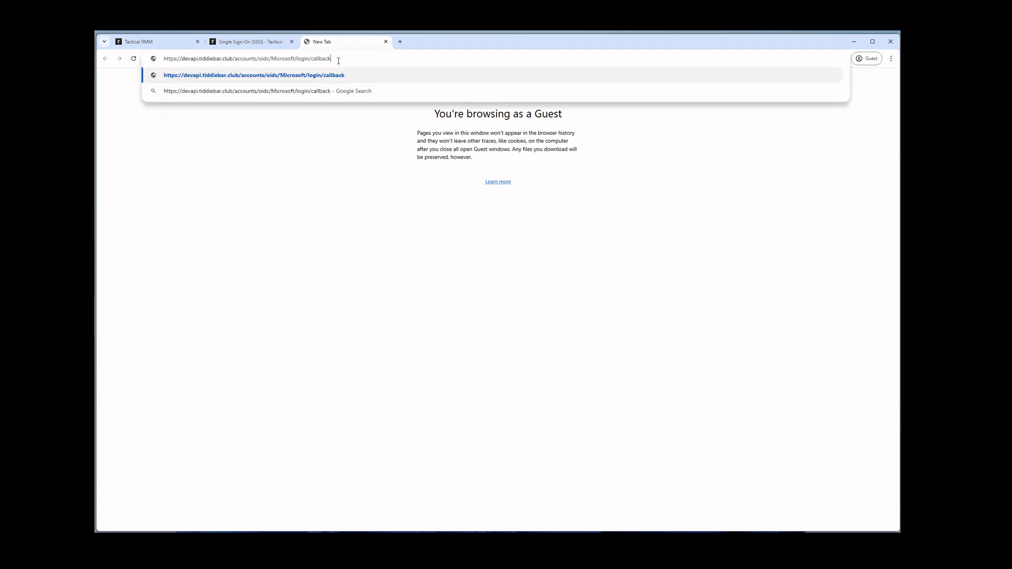
{"action": "type", "text": "/"}
{"action": "left_click", "coordinate": [496, 538]}
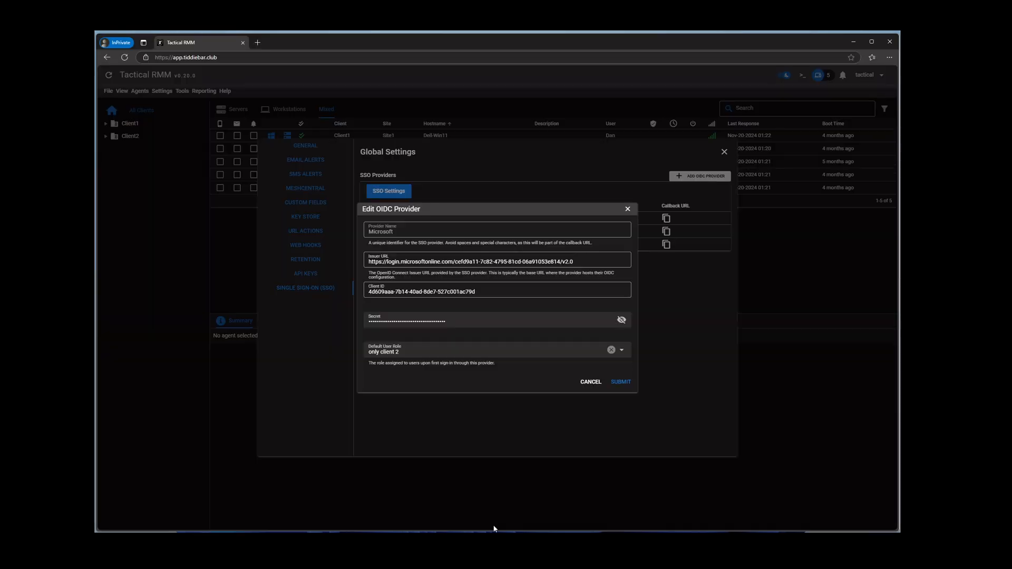
{"action": "left_click", "coordinate": [628, 209]}
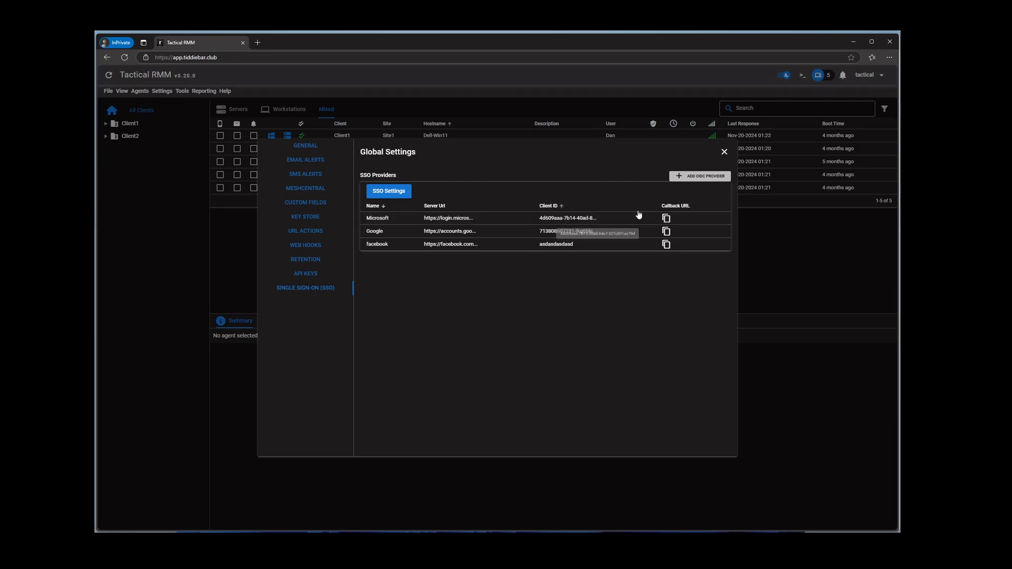
Paste Google's callback URL into a new tab and select 'Google' in the URL
{"action": "left_click", "coordinate": [667, 236]}
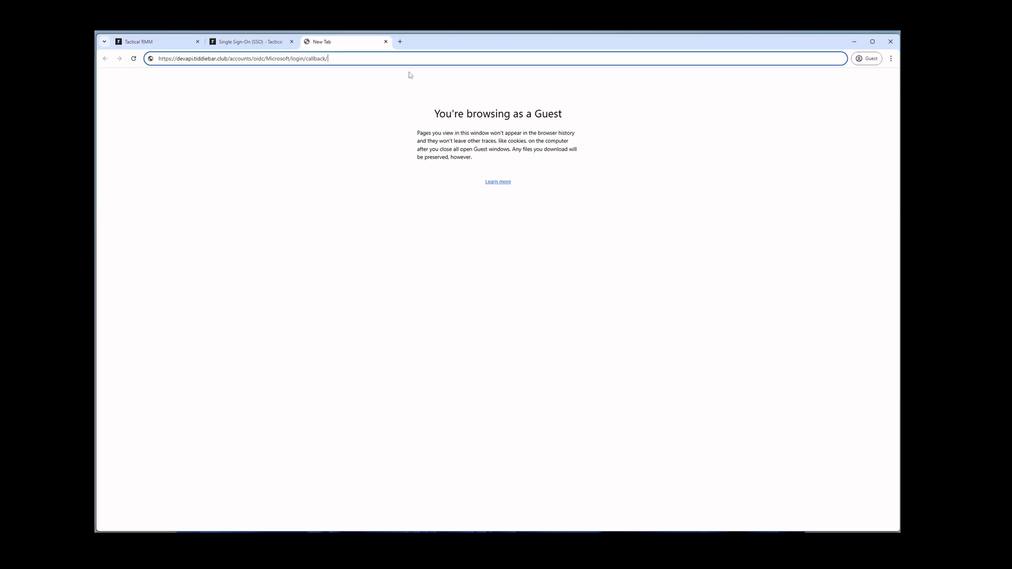
{"action": "key", "text": "ctrl+t"}
{"action": "key", "text": "ctrl+v"}
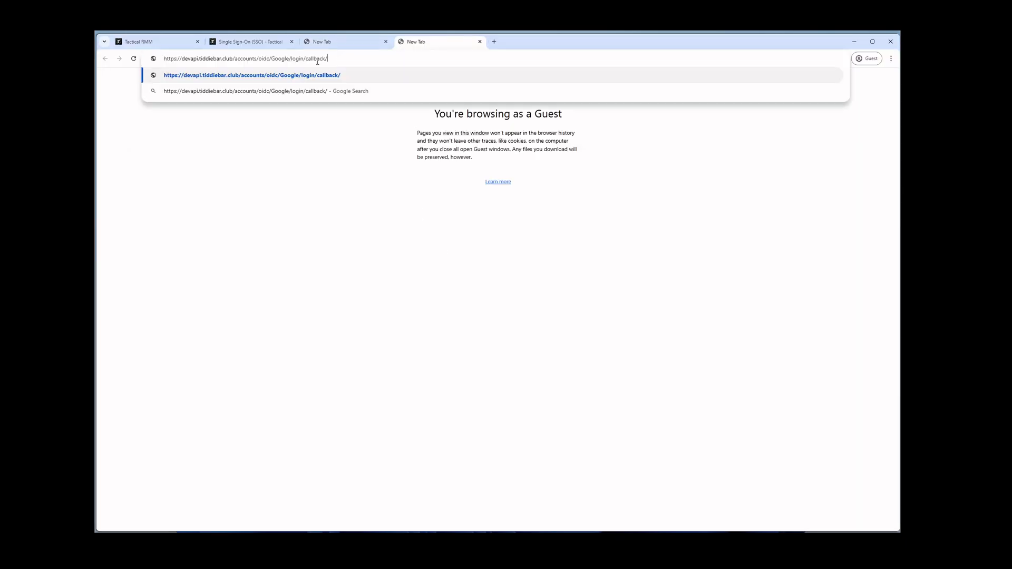
{"action": "double_click", "coordinate": [279, 59]}
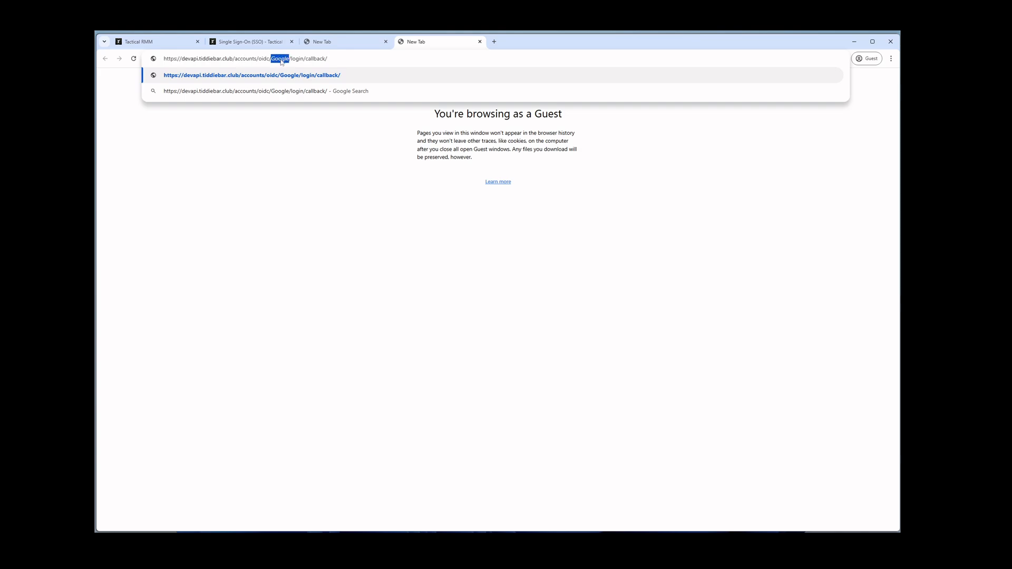
Back in Tactical RMM, copy the Google provider's authorized JavaScript origin
{"action": "key", "text": "alt"}
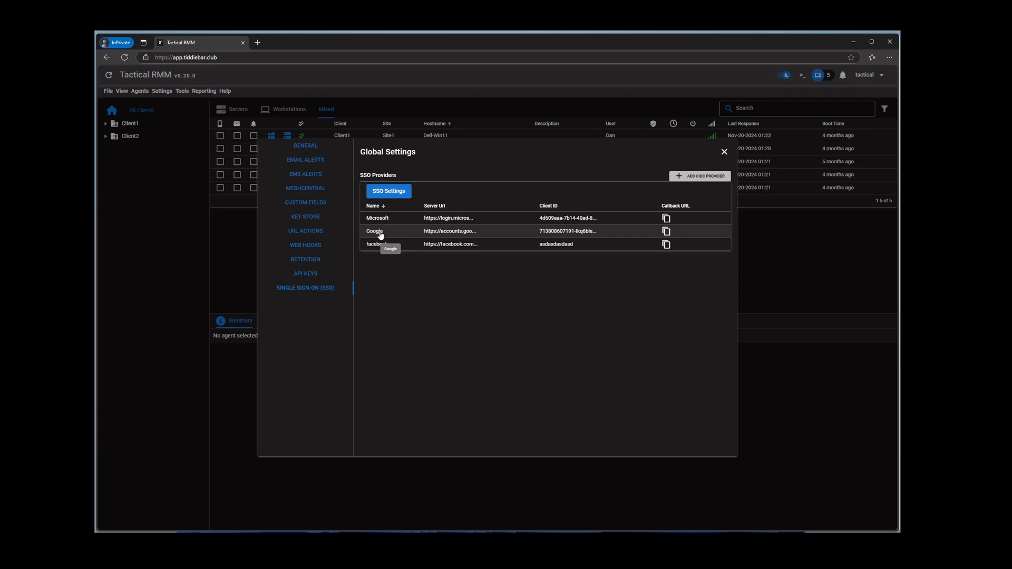
{"action": "key", "text": "alt"}
{"action": "right_click", "coordinate": [380, 236]}
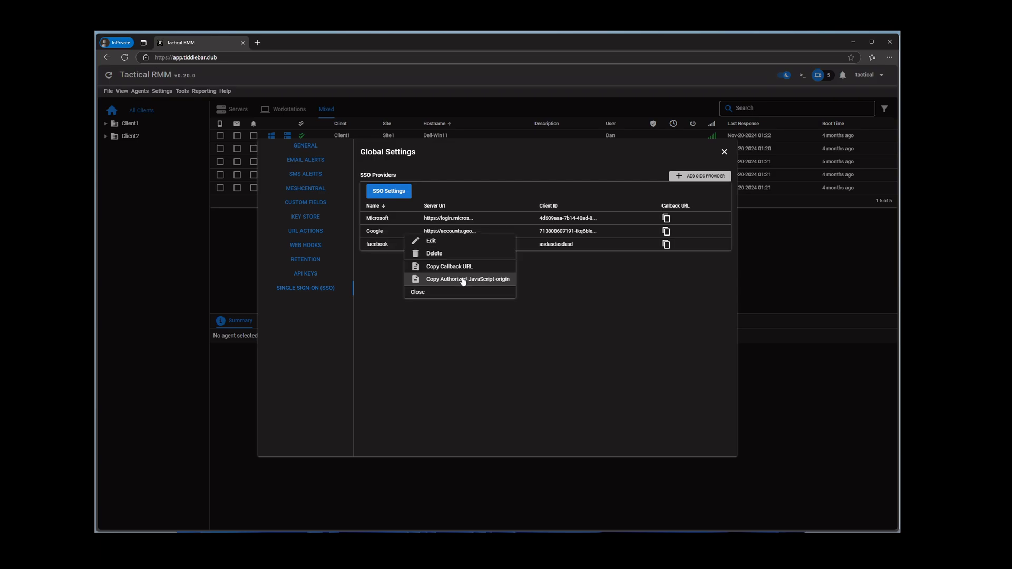
{"action": "left_click", "coordinate": [463, 279]}
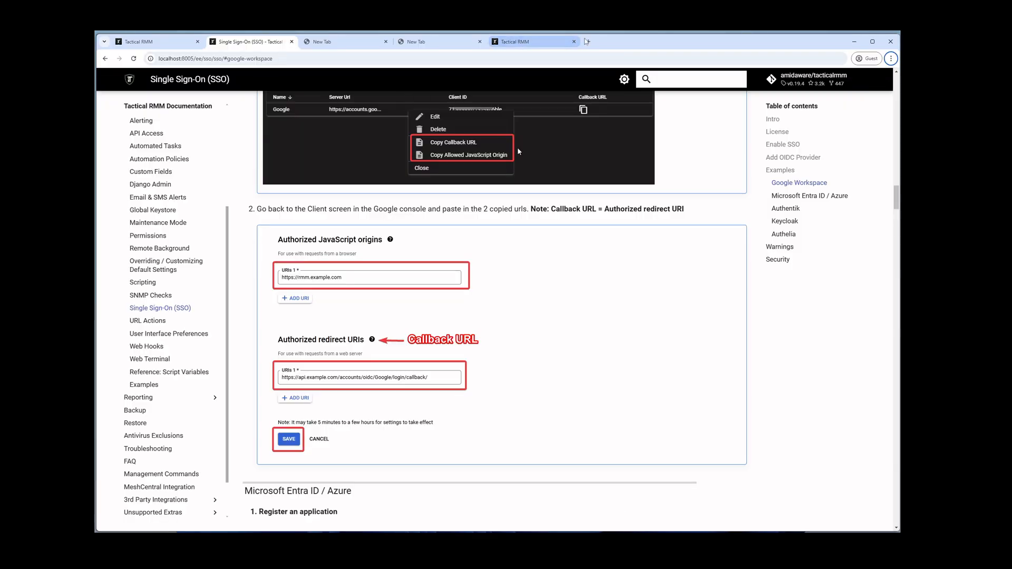
Load the copied JavaScript origin in a new tab to reach the dashboard, then revisit the SSO docs
{"action": "left_click", "coordinate": [589, 42]}
{"action": "key", "text": "ctrl+v"}
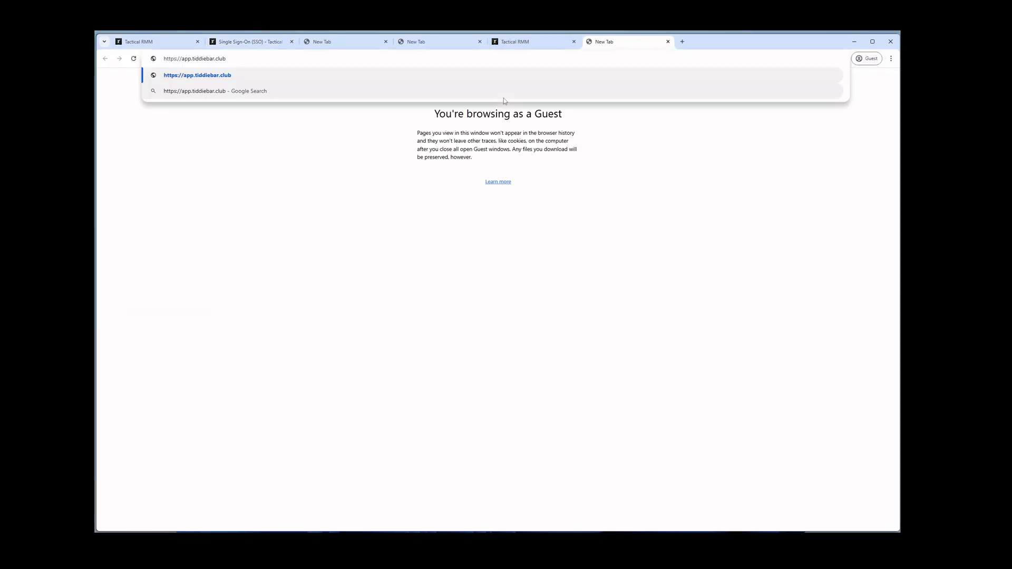
{"action": "key", "text": "Return"}
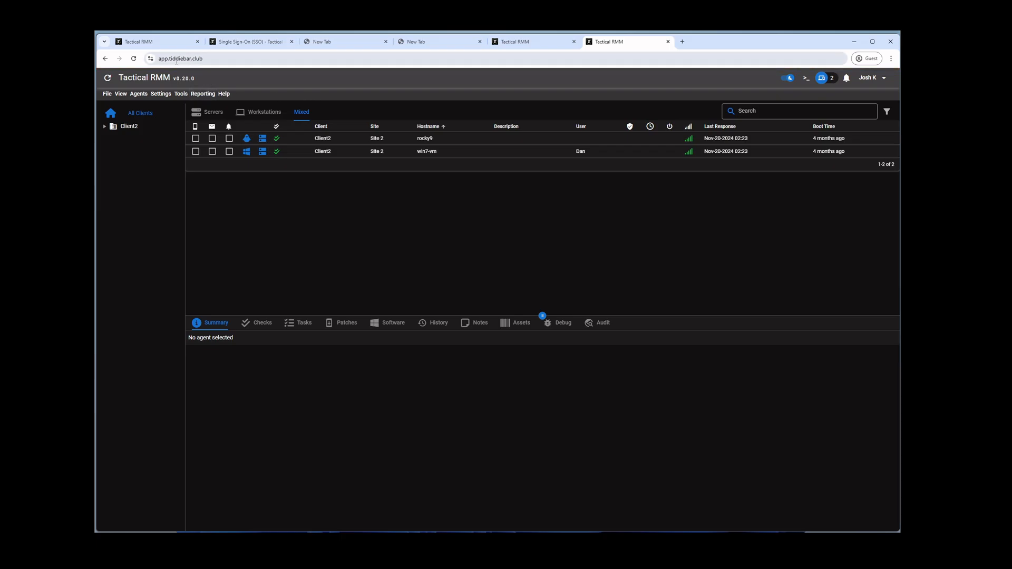
{"action": "left_click", "coordinate": [262, 42]}
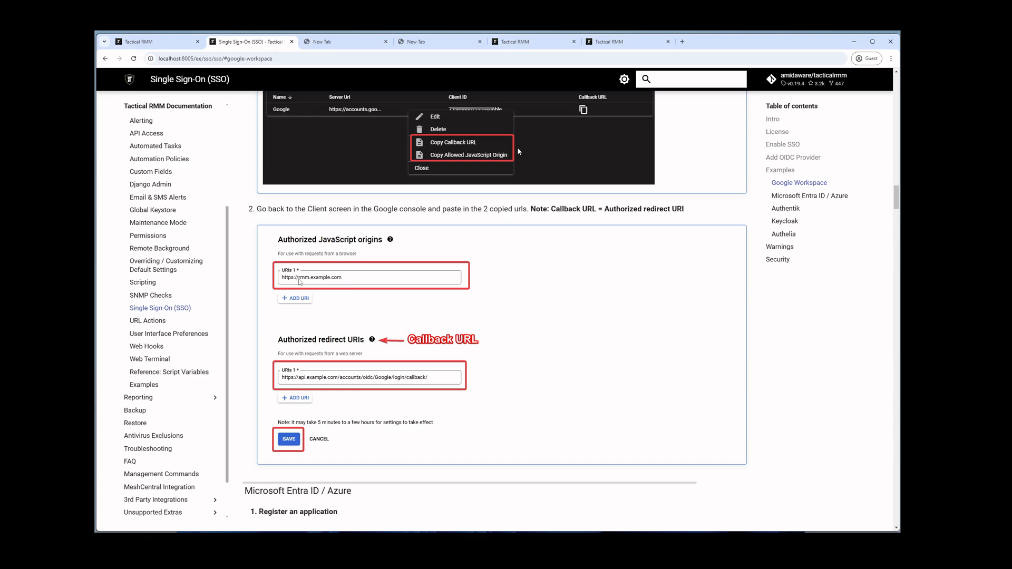
{"action": "key", "text": "alt"}
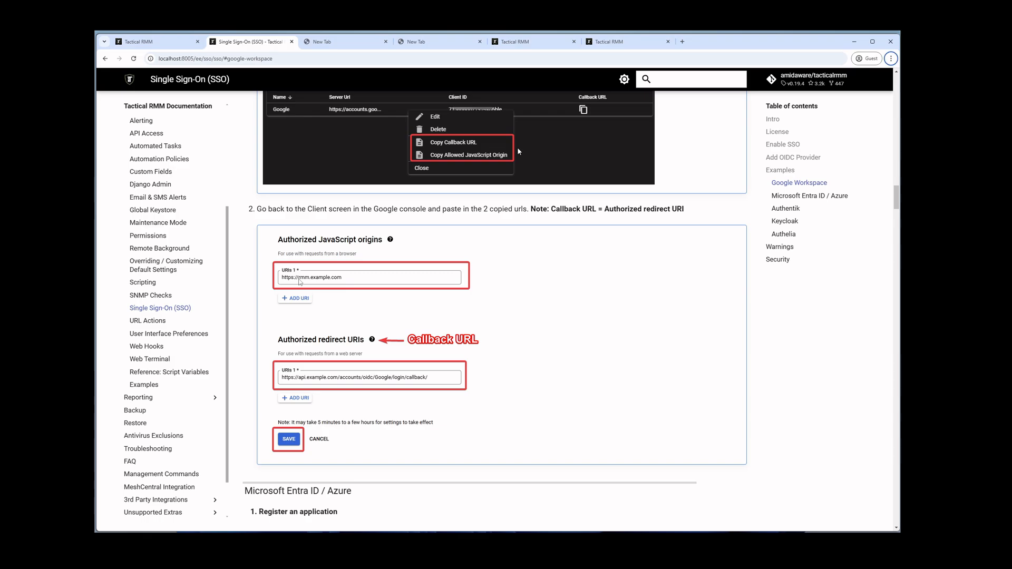